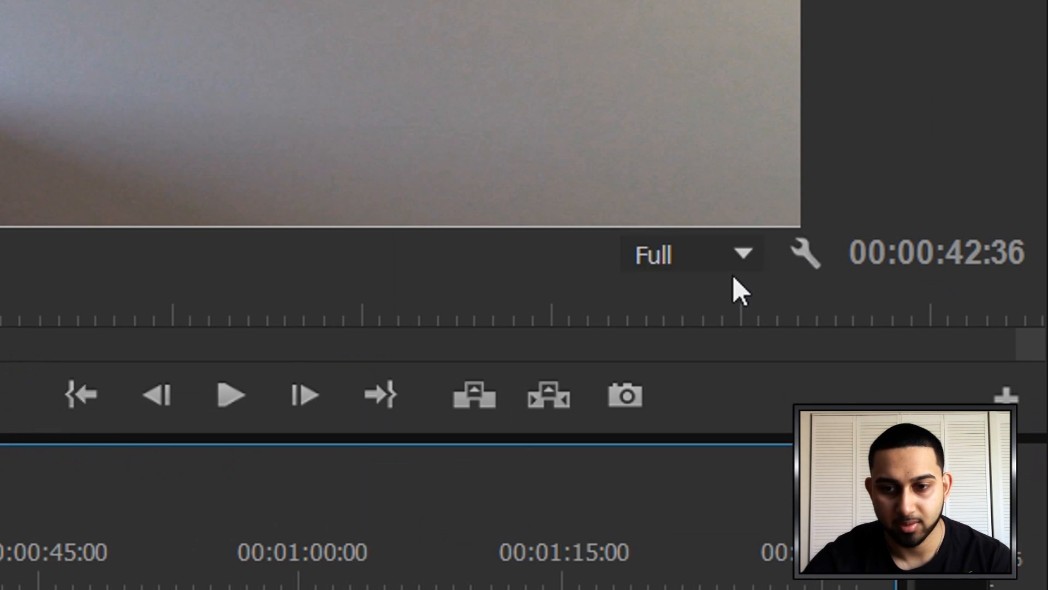
# Export the empty-room frame as a JPEG named Background to the Desktop, keeping playback resolution at Full
pyautogui.click(949, 285)
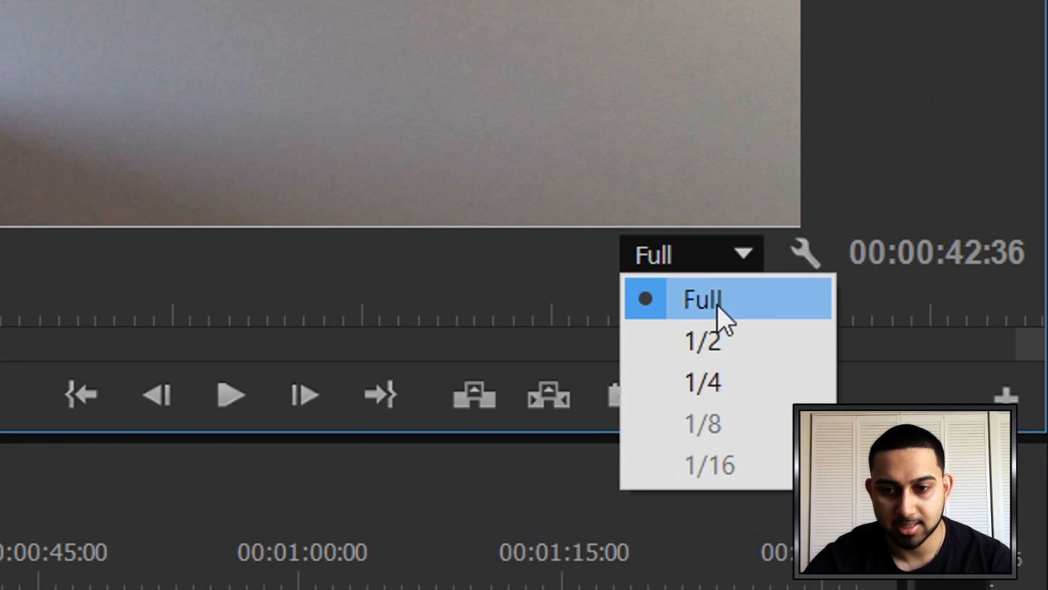
pyautogui.click(945, 300)
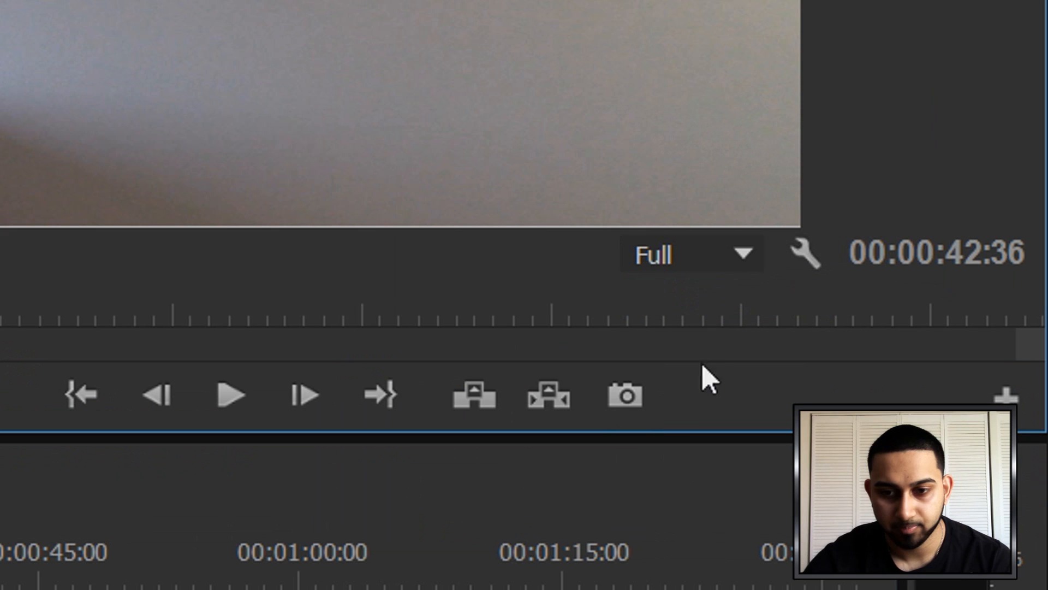
pyautogui.click(637, 408)
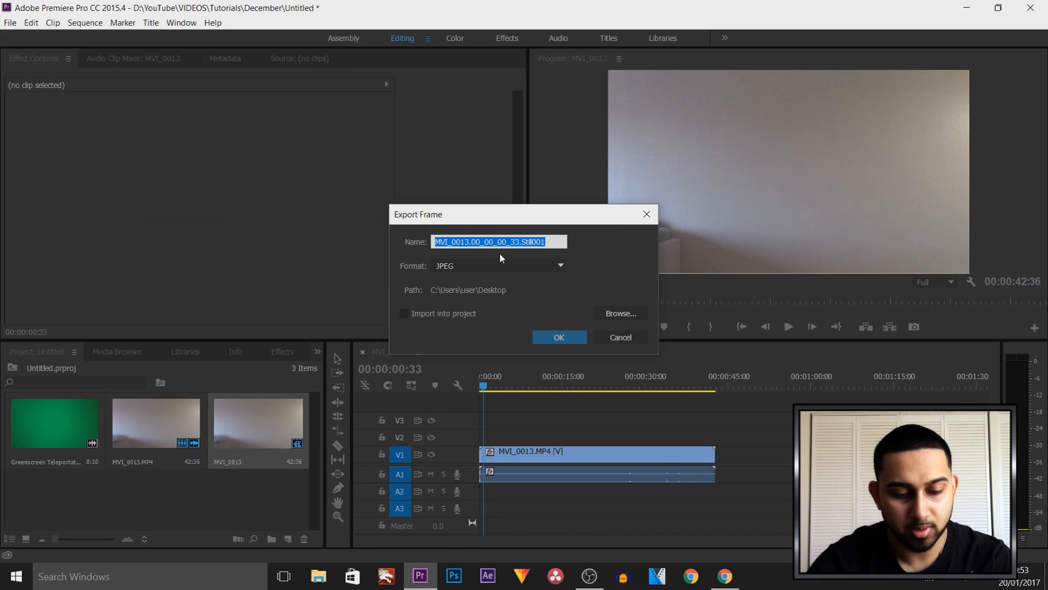
pyautogui.write('Background')
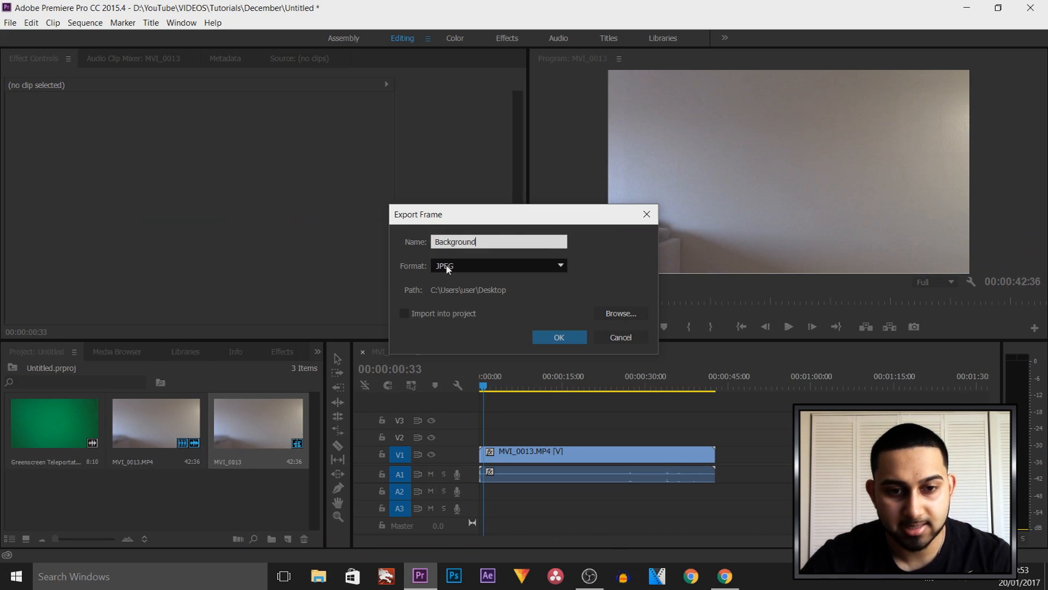
pyautogui.click(614, 314)
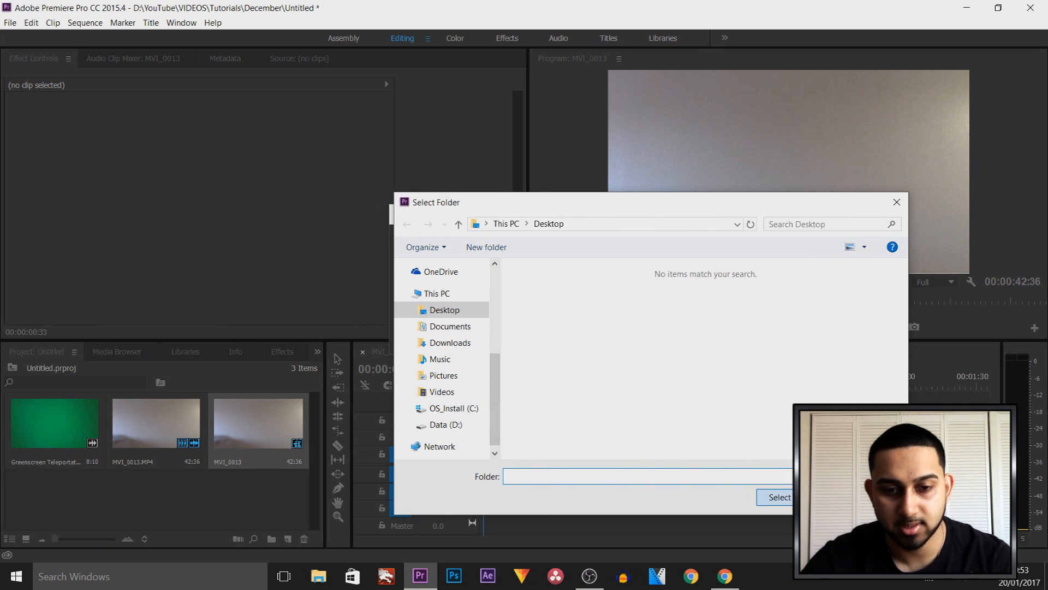
pyautogui.press('Return')
pyautogui.click(560, 336)
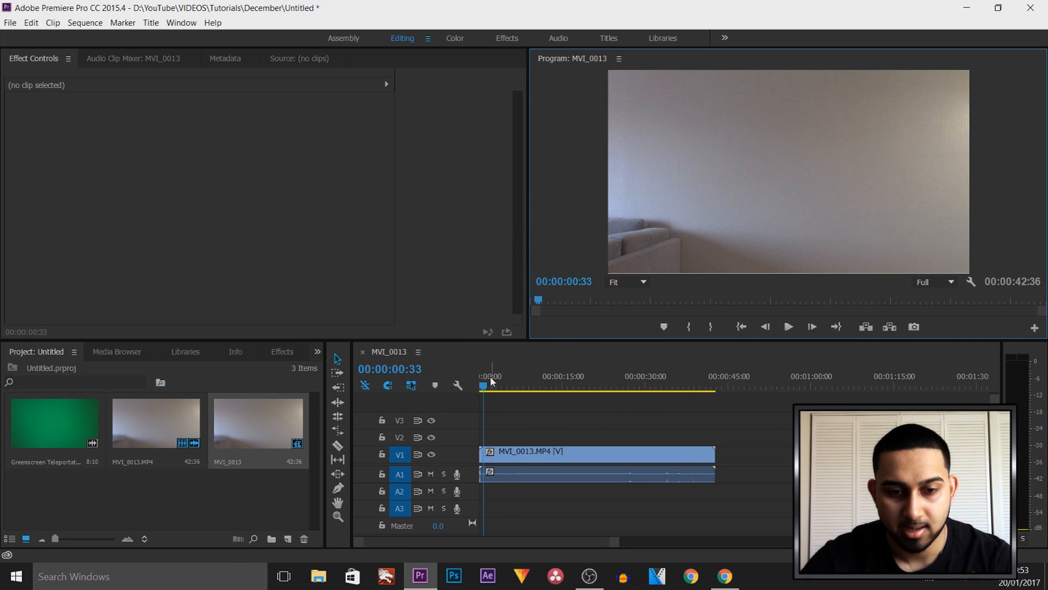
# Trim the opening of the MVI_0013 clip so it begins with the man standing in place, and move it to the timeline start
pyautogui.press('space')
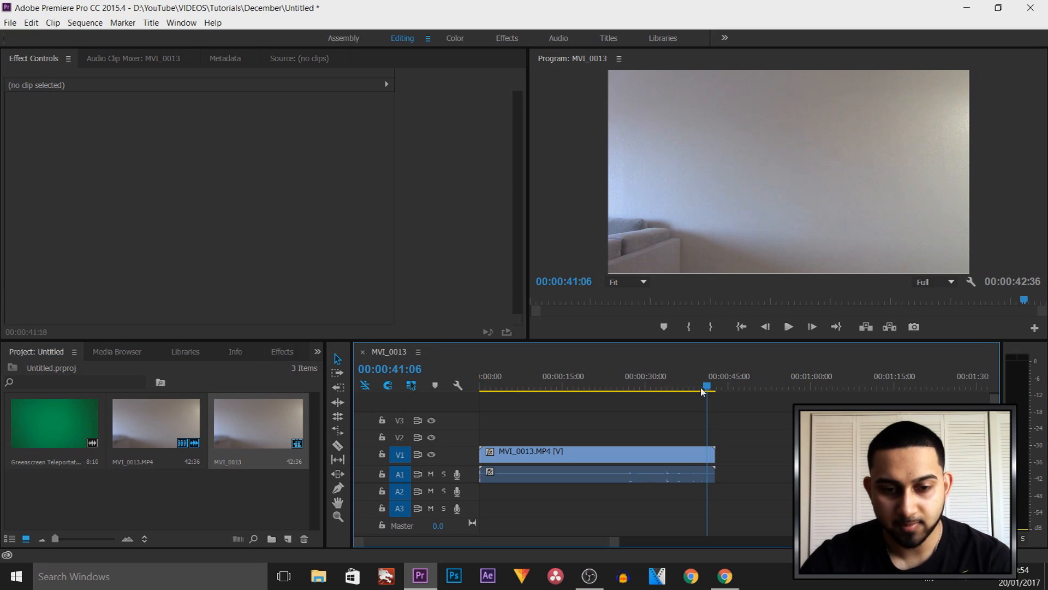
pyautogui.moveTo(708, 386); pyautogui.dragTo(582, 397)
pyautogui.moveTo(481, 450); pyautogui.dragTo(590, 463)
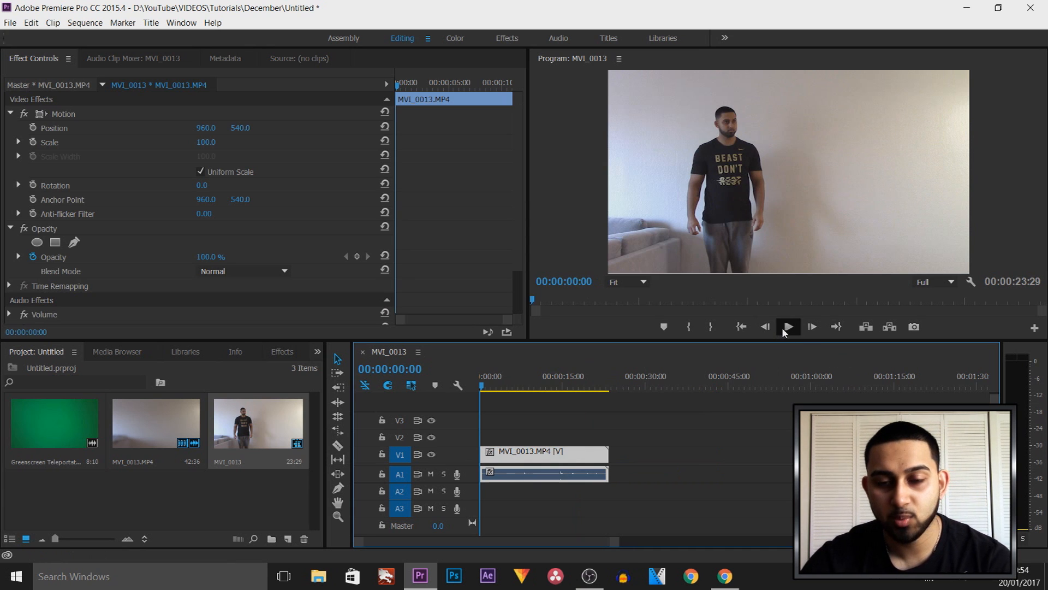
# Split the MVI_0013 clip at 00:00:05:07, where the arms cover the face, and move the second part further along the timeline
pyautogui.click(788, 333)
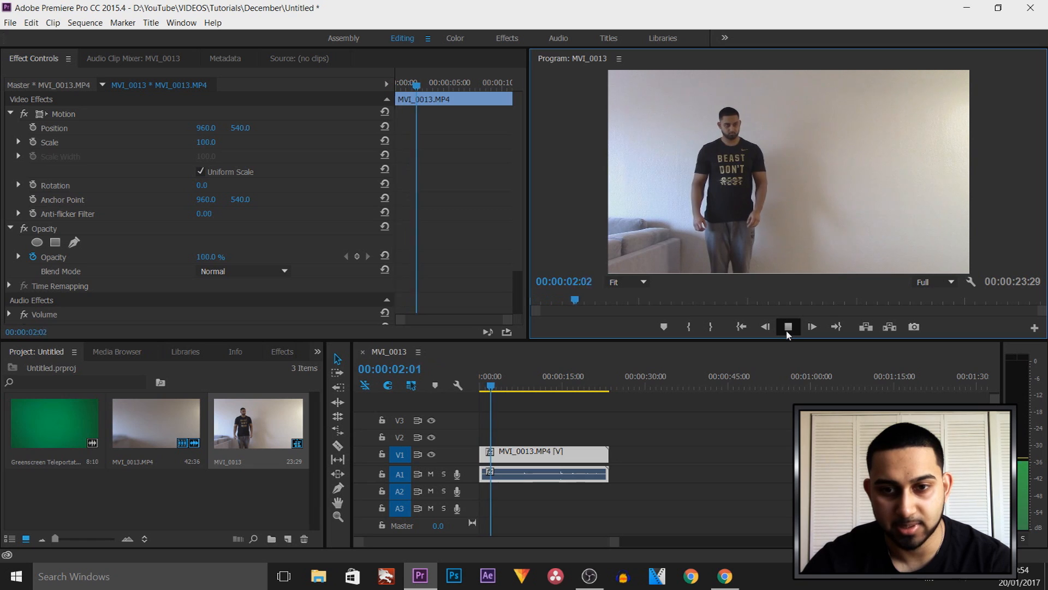
pyautogui.click(788, 327)
pyautogui.click(788, 328)
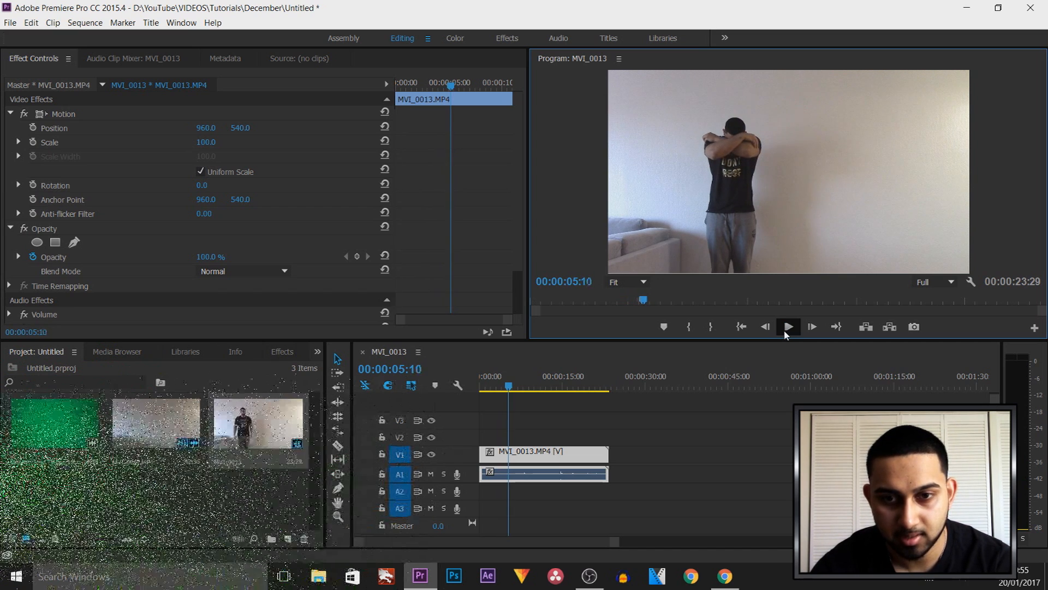
pyautogui.press('Left')
pyautogui.press('Left')
pyautogui.press('Left')
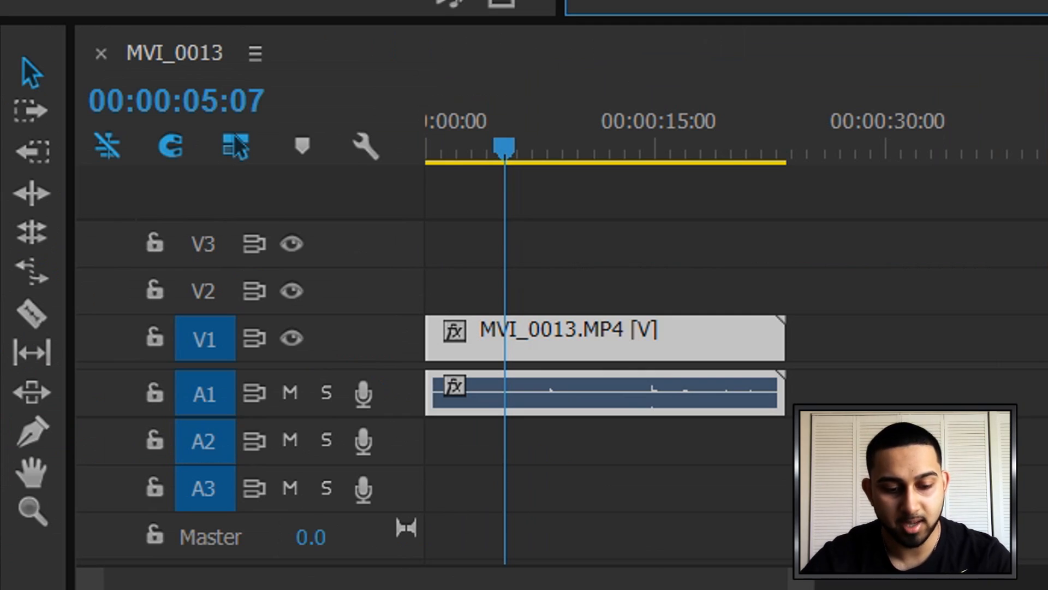
pyautogui.press('c')
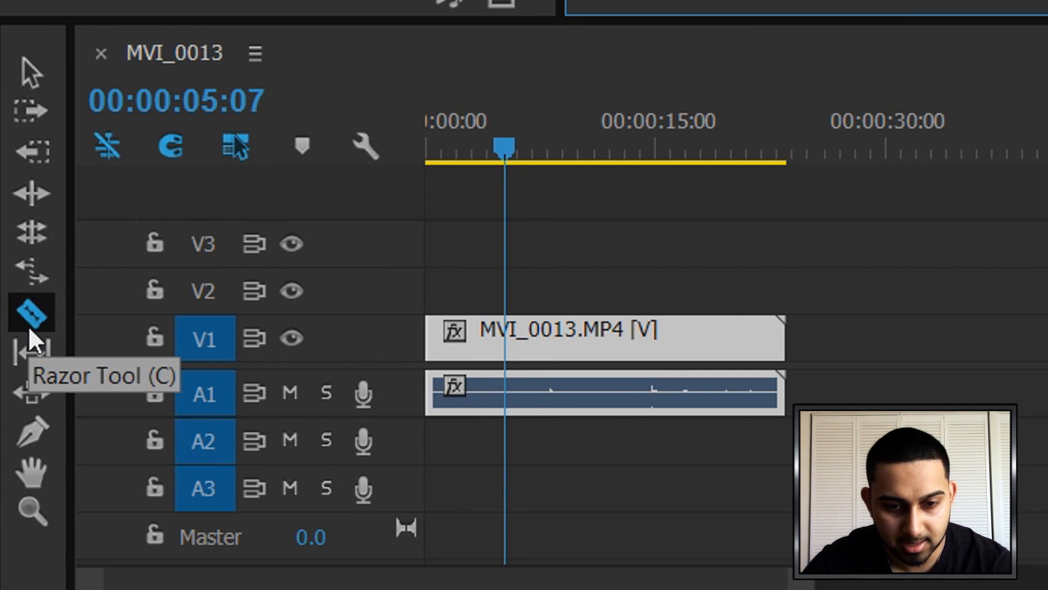
pyautogui.click(505, 343)
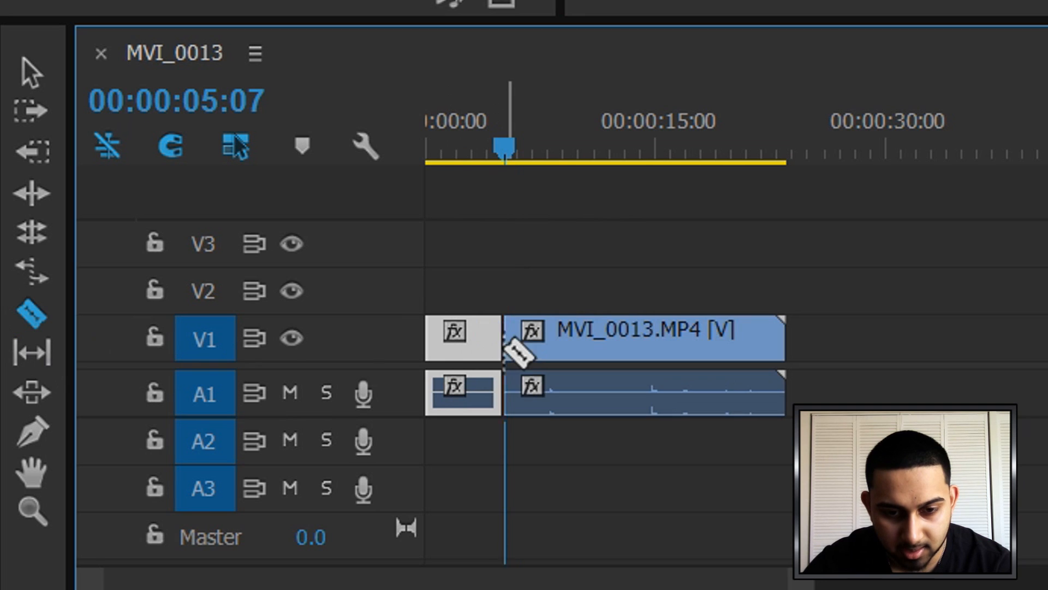
pyautogui.click(31, 72)
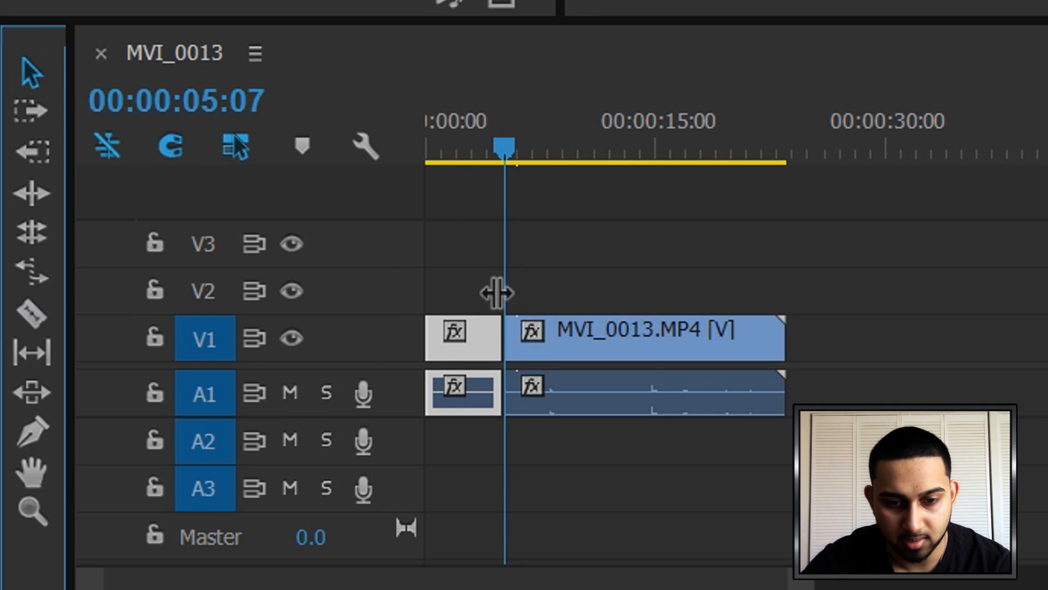
pyautogui.moveTo(554, 339); pyautogui.dragTo(784, 344)
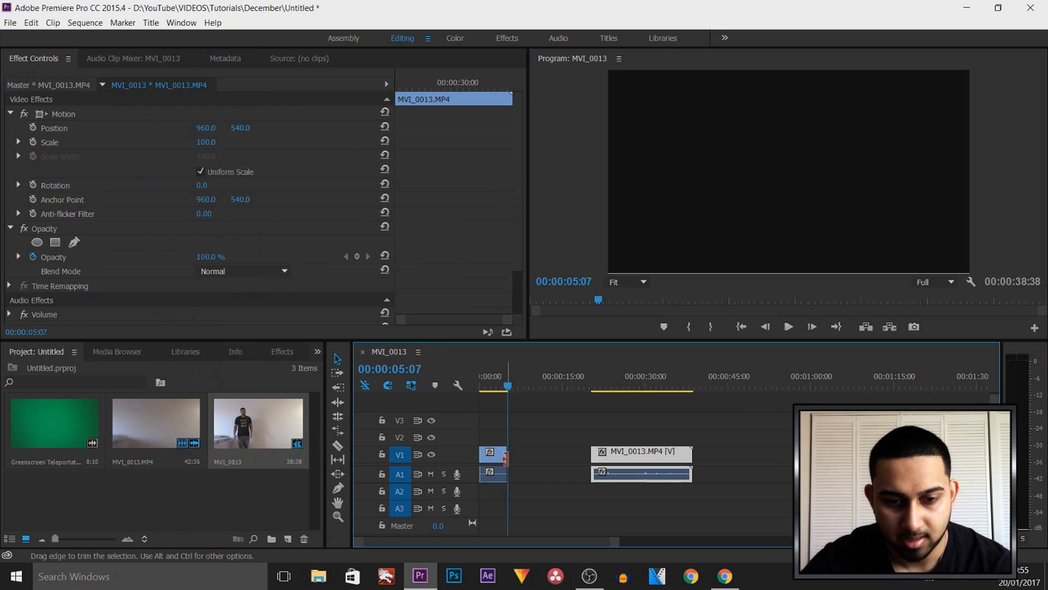
# Export the first segment's last frame, at 00:00:05:06, as a JPEG to the Desktop with a name beginning with "Tele"
pyautogui.moveTo(509, 390); pyautogui.dragTo(507, 391)
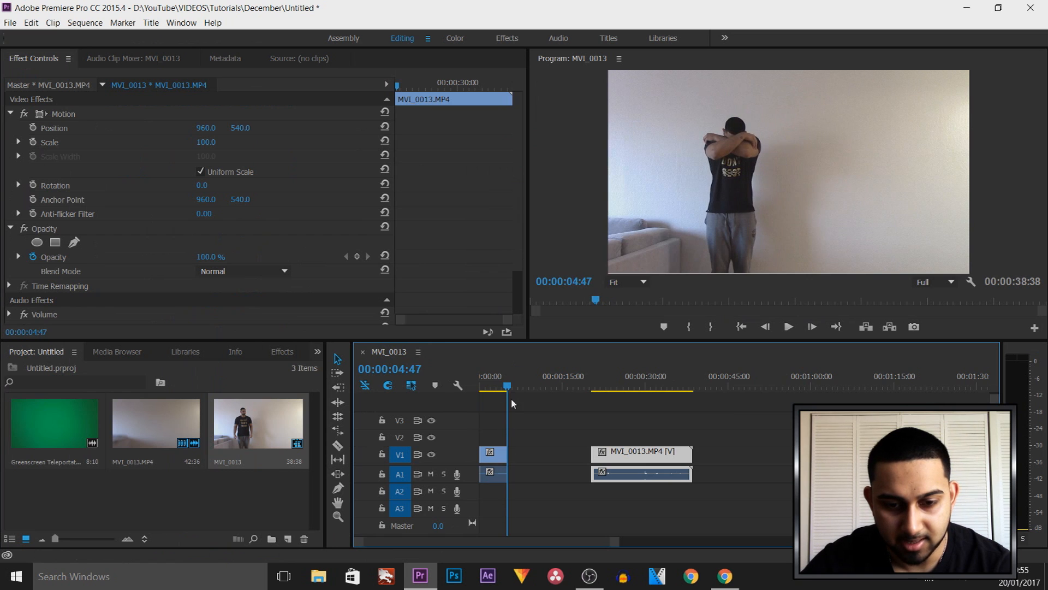
pyautogui.moveTo(613, 541); pyautogui.dragTo(540, 533)
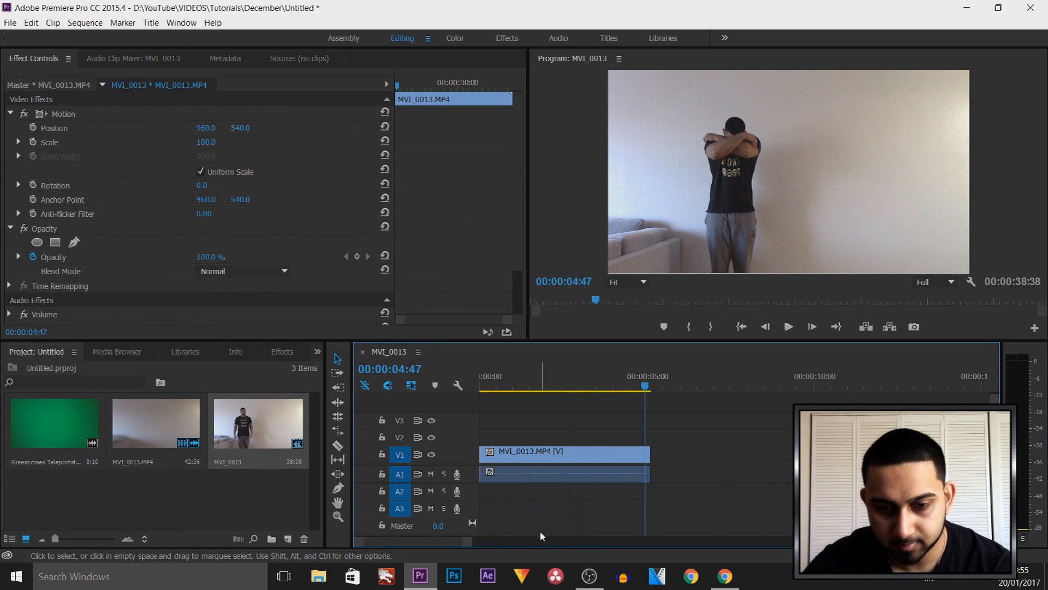
pyautogui.click(811, 330)
pyautogui.click(812, 331)
pyautogui.click(811, 330)
pyautogui.click(811, 331)
pyautogui.click(812, 330)
pyautogui.click(812, 330)
pyautogui.click(811, 330)
pyautogui.click(811, 330)
pyautogui.click(811, 329)
pyautogui.click(764, 329)
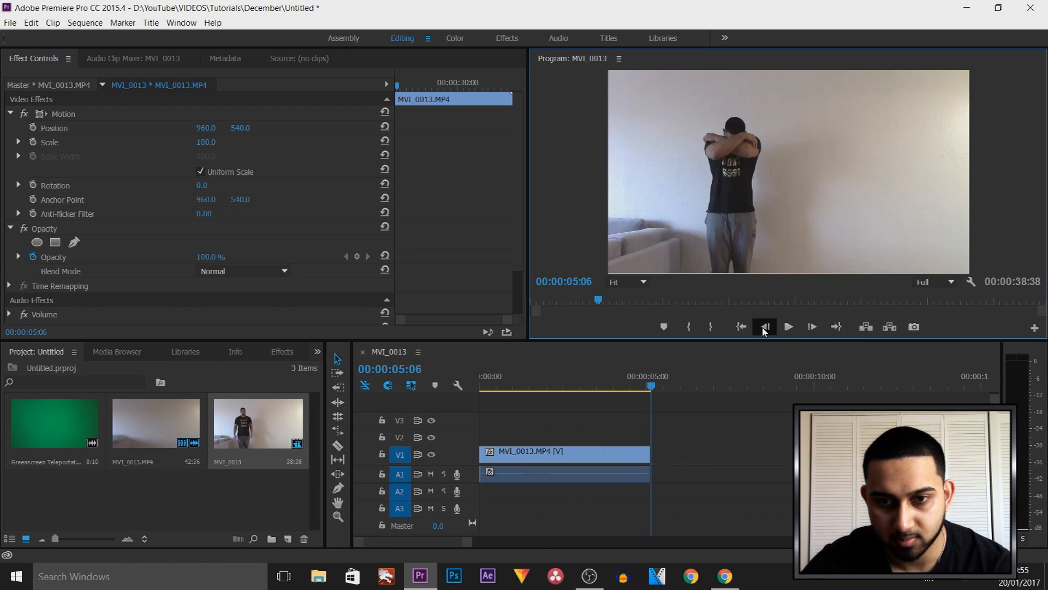
pyautogui.click(913, 328)
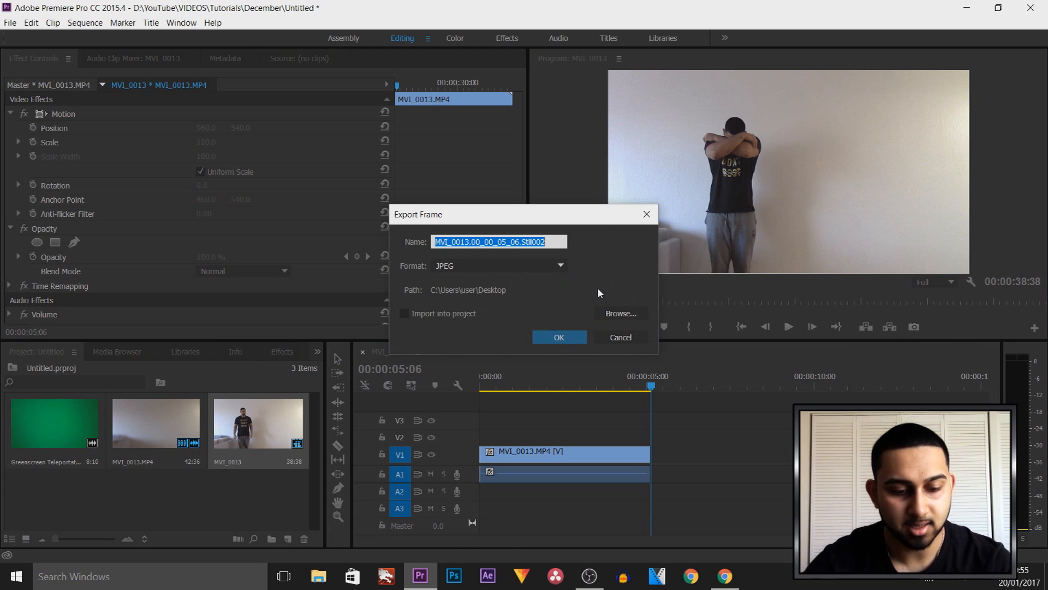
pyautogui.write('Teleport 1')
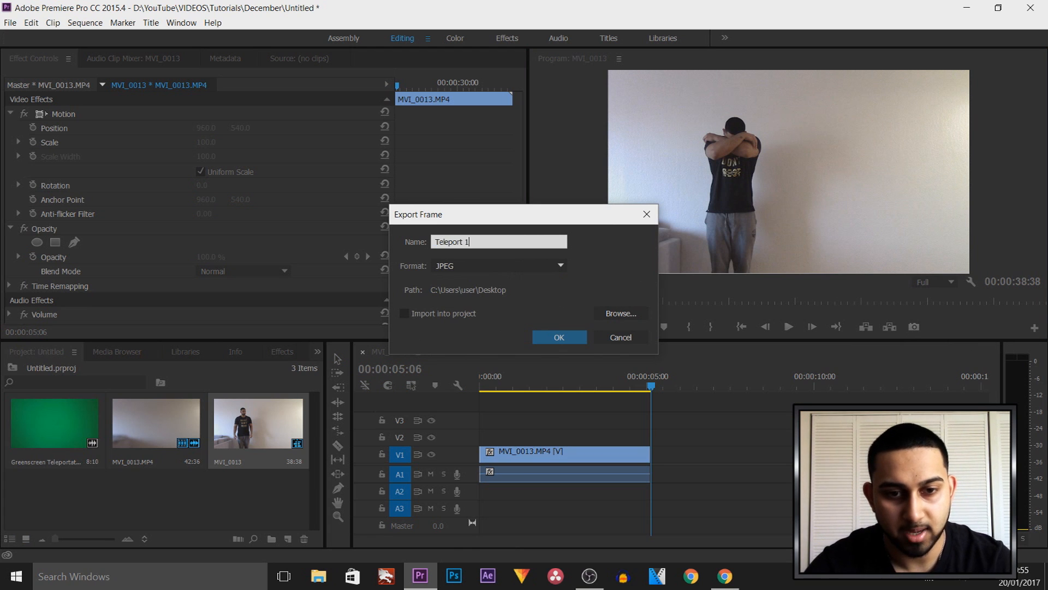
pyautogui.press('Return')
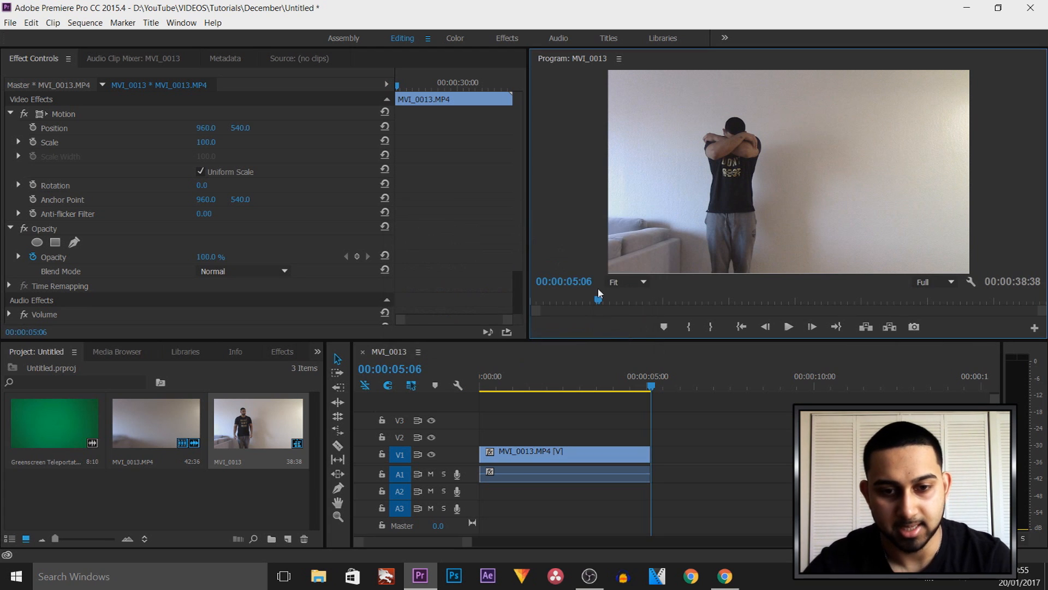
# Place the Greenscreen Teleportation Effect clip on V2 from about 3 seconds, overlapping the first segment's end, and set it to frame size
pyautogui.click(529, 388)
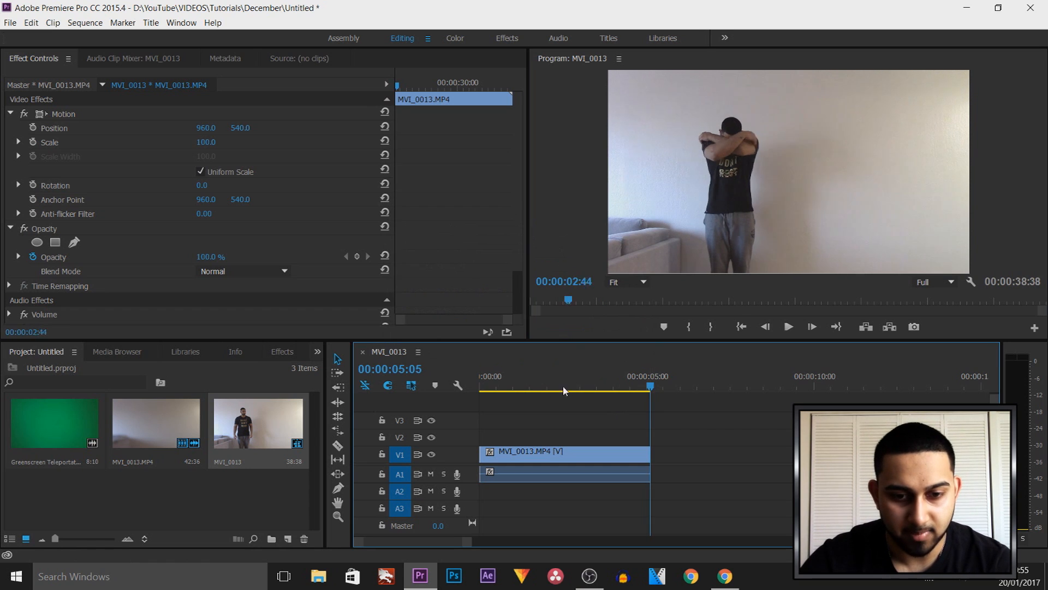
pyautogui.moveTo(529, 388); pyautogui.dragTo(644, 393)
pyautogui.moveTo(62, 450); pyautogui.dragTo(592, 435)
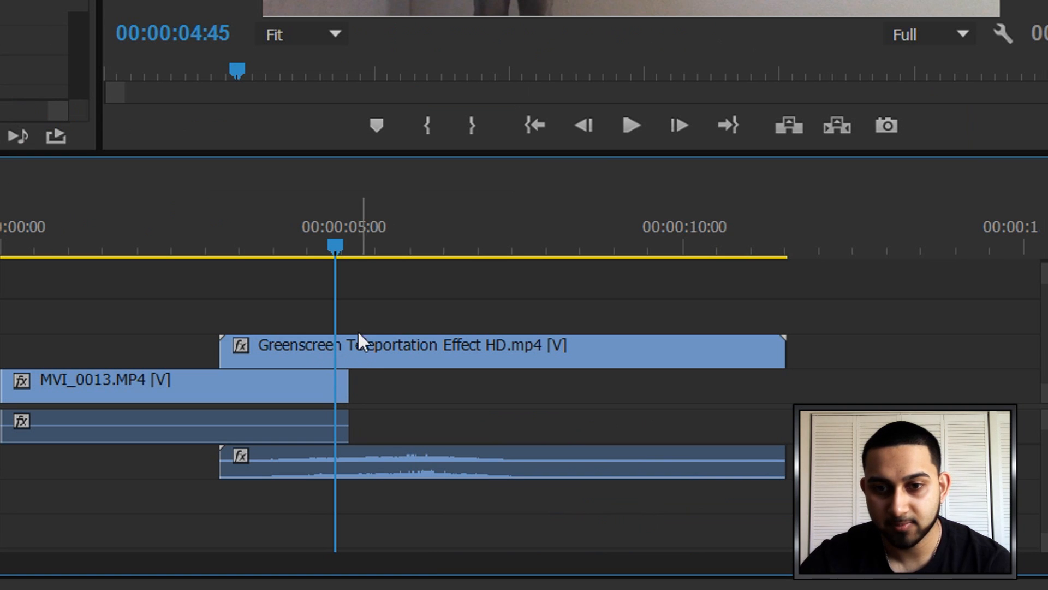
pyautogui.rightClick(360, 354)
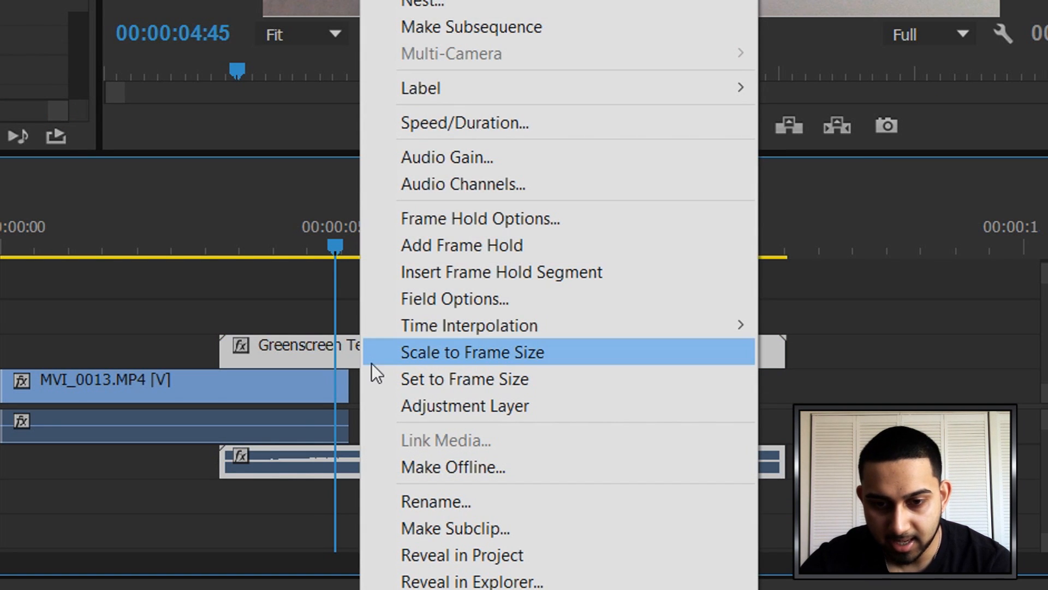
pyautogui.click(538, 378)
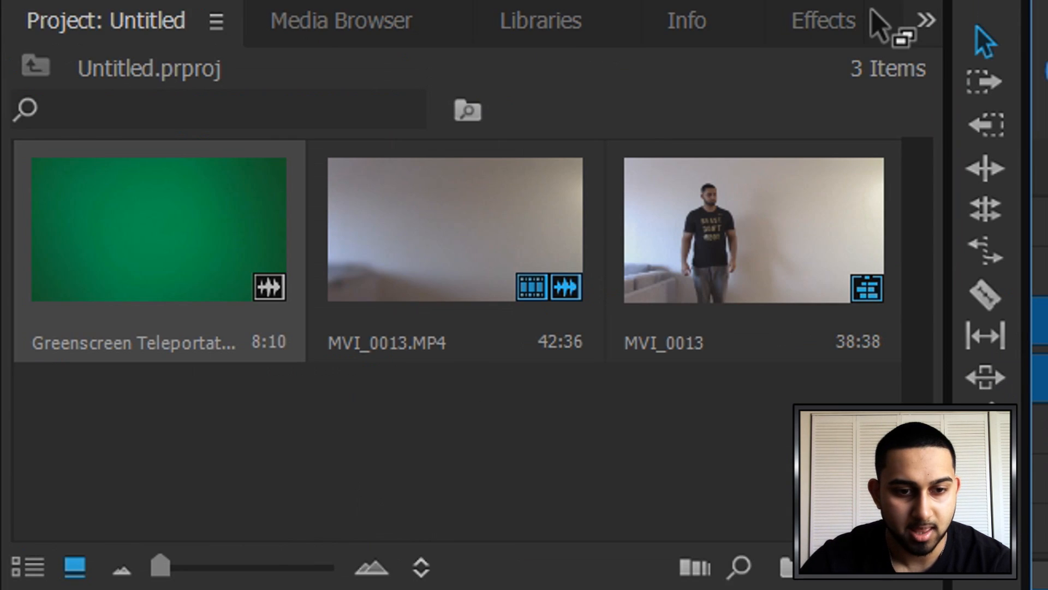
# Apply the Color Key effect from the Keying video effects to the Greenscreen Teleportation Effect clip
pyautogui.click(301, 352)
pyautogui.click(26, 288)
pyautogui.scroll(-5, 87, 297)
pyautogui.click(48, 404)
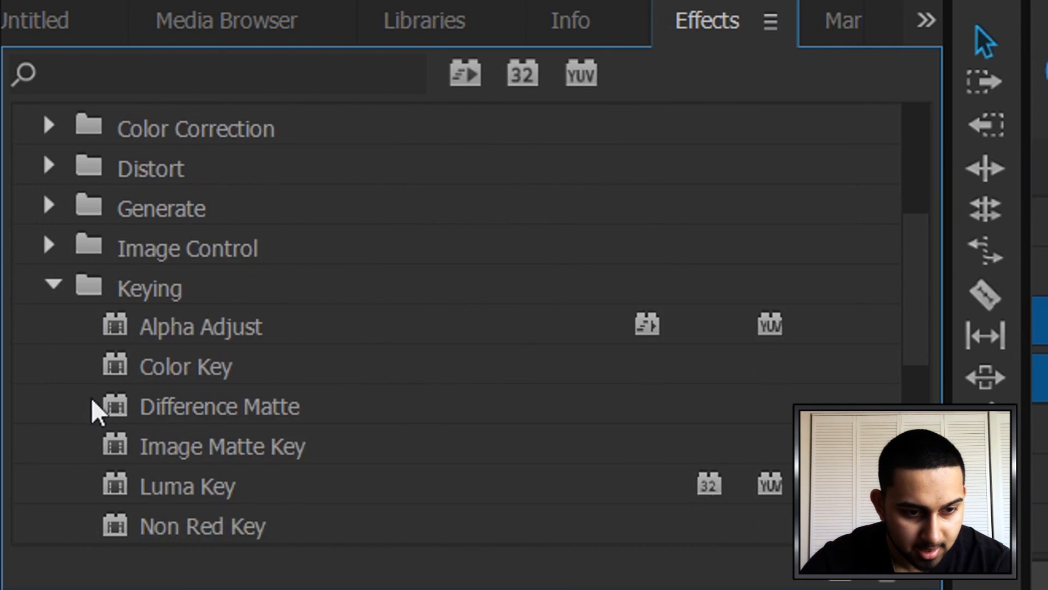
pyautogui.moveTo(180, 379); pyautogui.dragTo(675, 445)
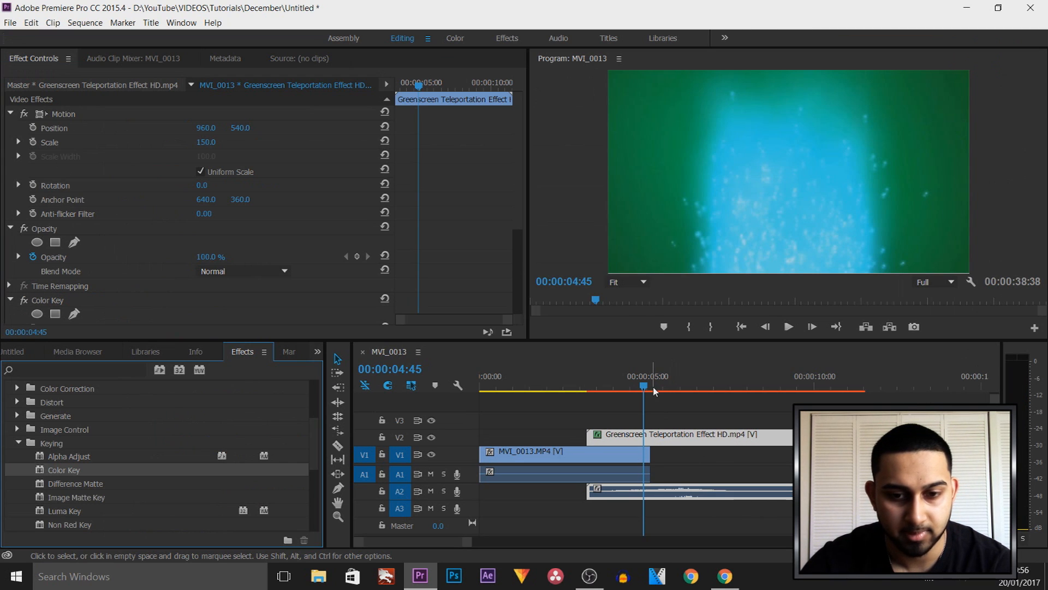
# Sample the green background at 00:00:05:38 as the Color Key's key color
pyautogui.click(655, 392)
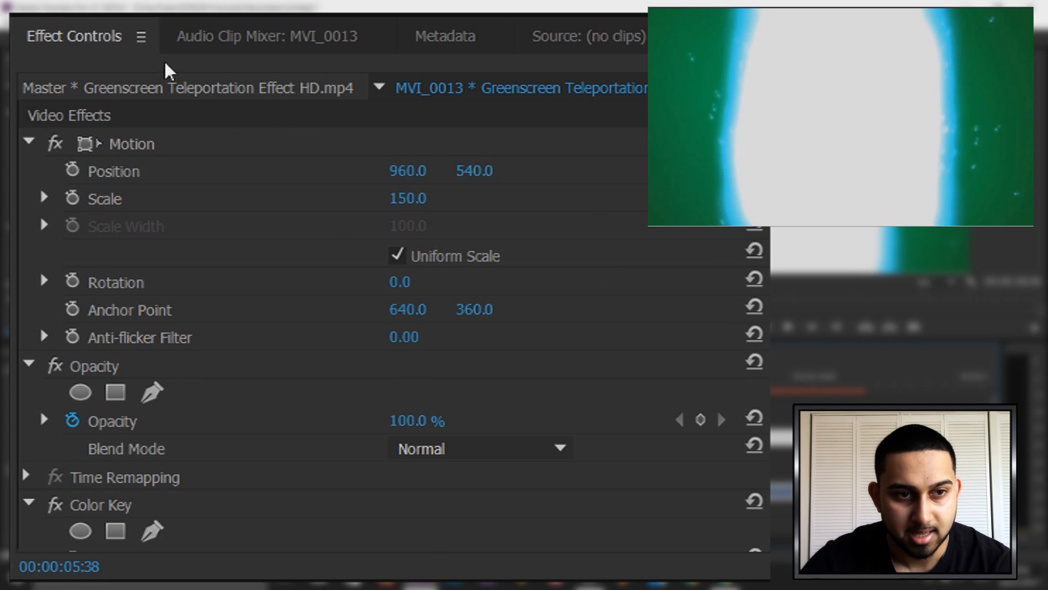
pyautogui.click(140, 38)
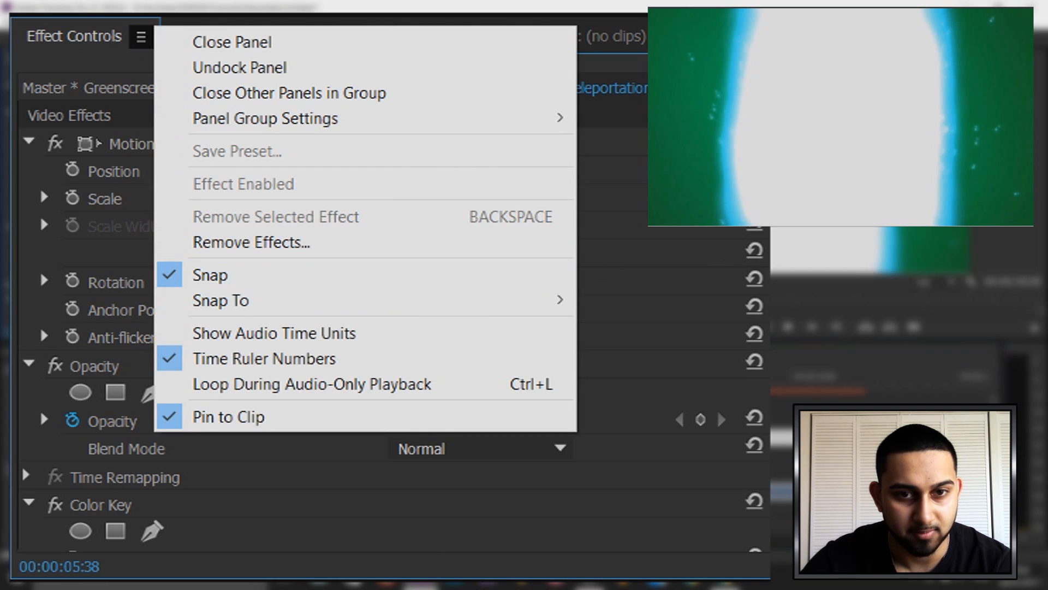
pyautogui.click(40, 270)
pyautogui.scroll(-5, 40, 241)
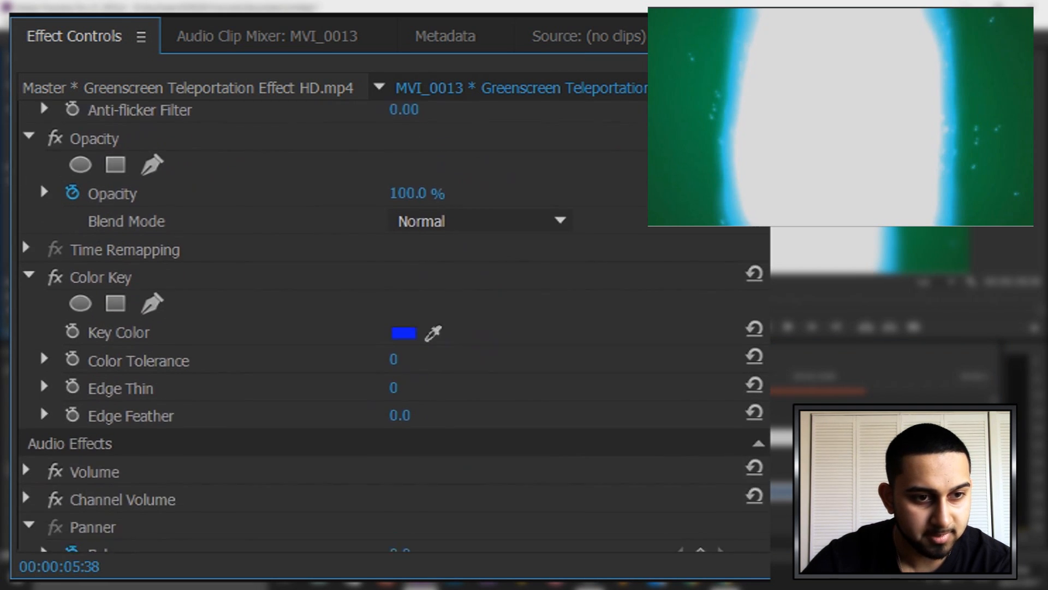
pyautogui.scroll(-1, 40, 240)
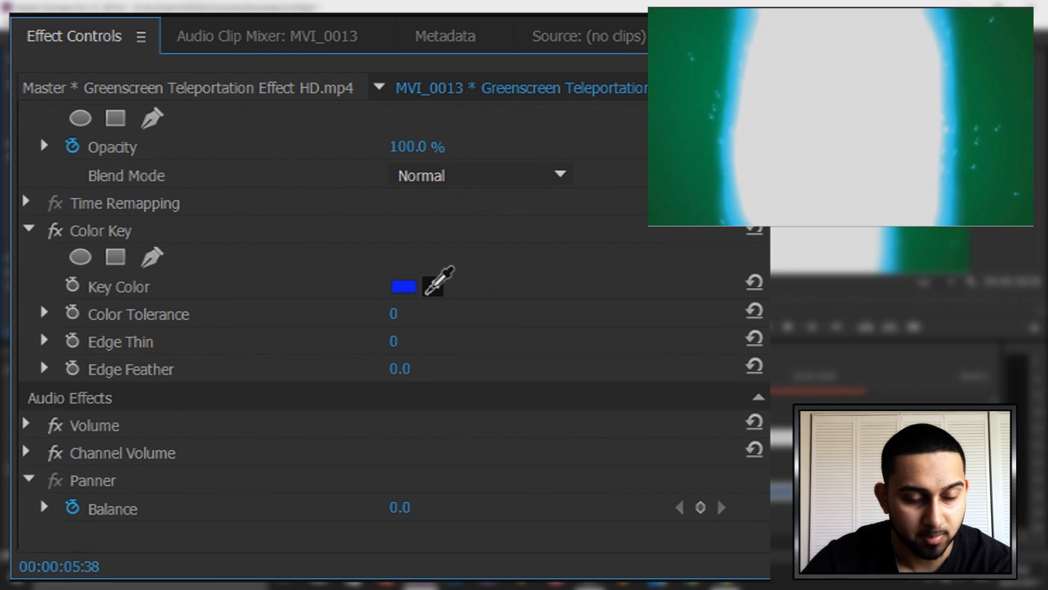
pyautogui.click(434, 284)
pyautogui.click(656, 102)
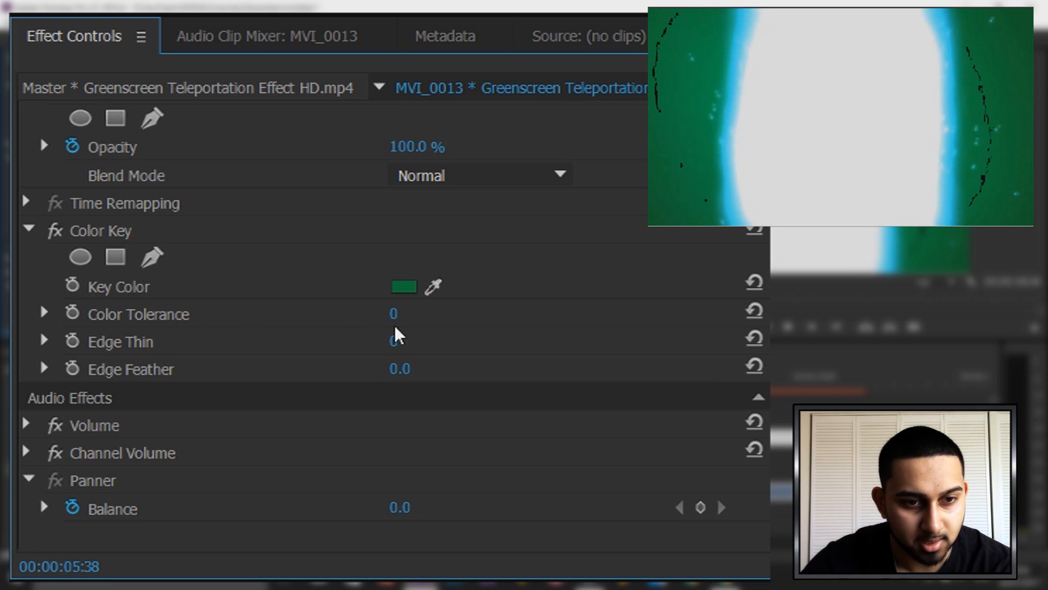
# Set the Color Key's Color Tolerance to 125, Edge Feather to 14.7 and Edge Thin to 5, and return the playhead to before the overlay
pyautogui.moveTo(394, 314); pyautogui.dragTo(462, 314)
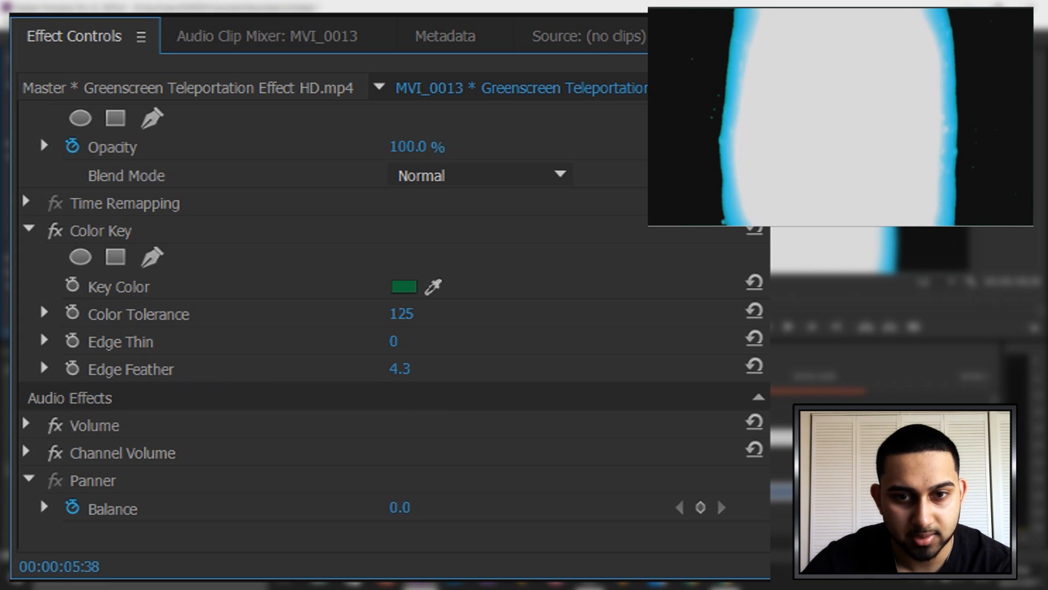
pyautogui.moveTo(417, 368); pyautogui.dragTo(473, 368)
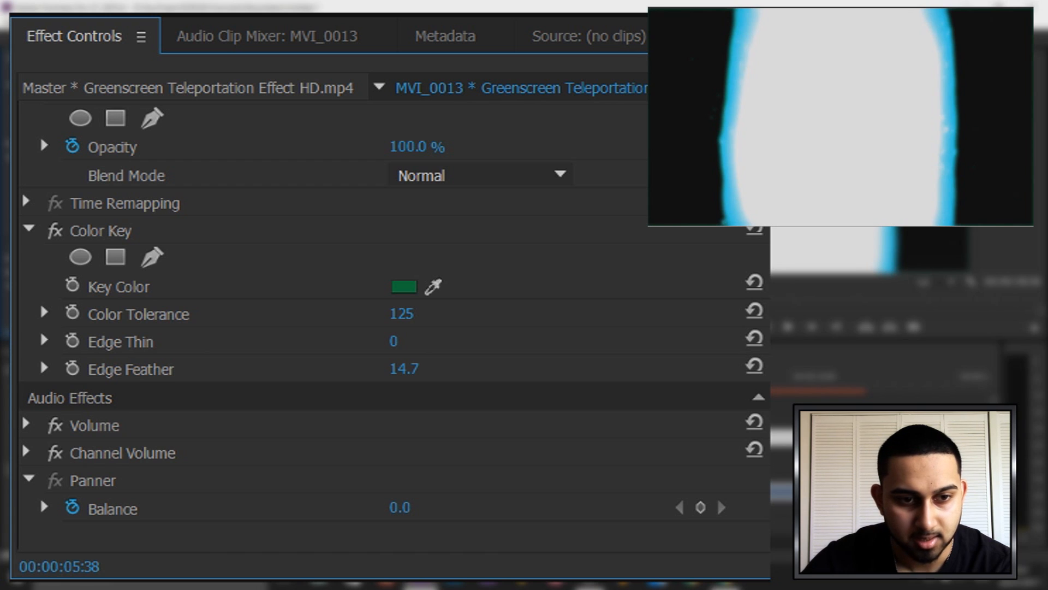
pyautogui.moveTo(394, 341); pyautogui.dragTo(413, 344)
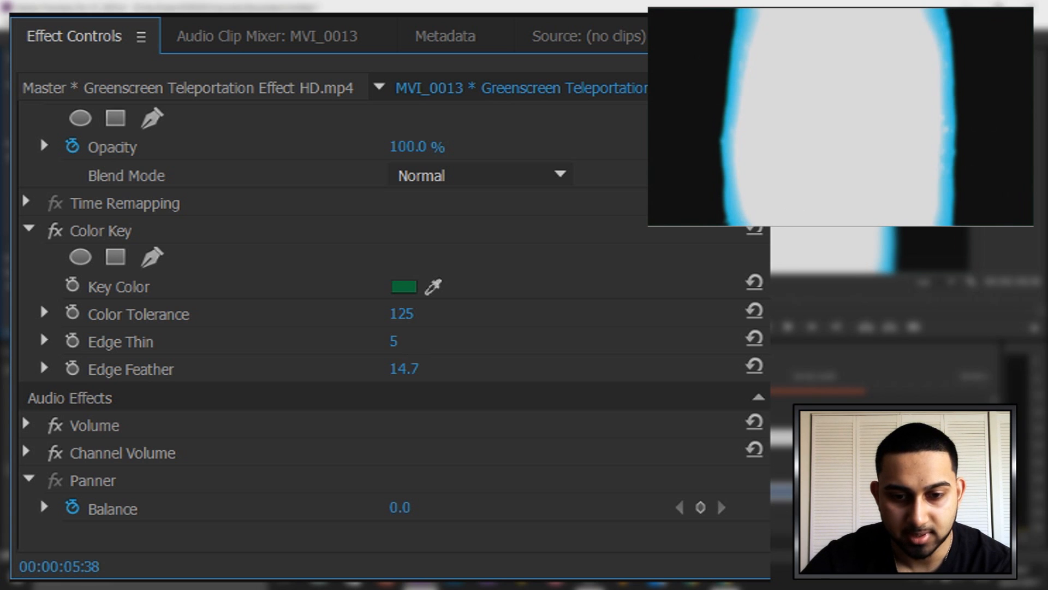
pyautogui.click(571, 377)
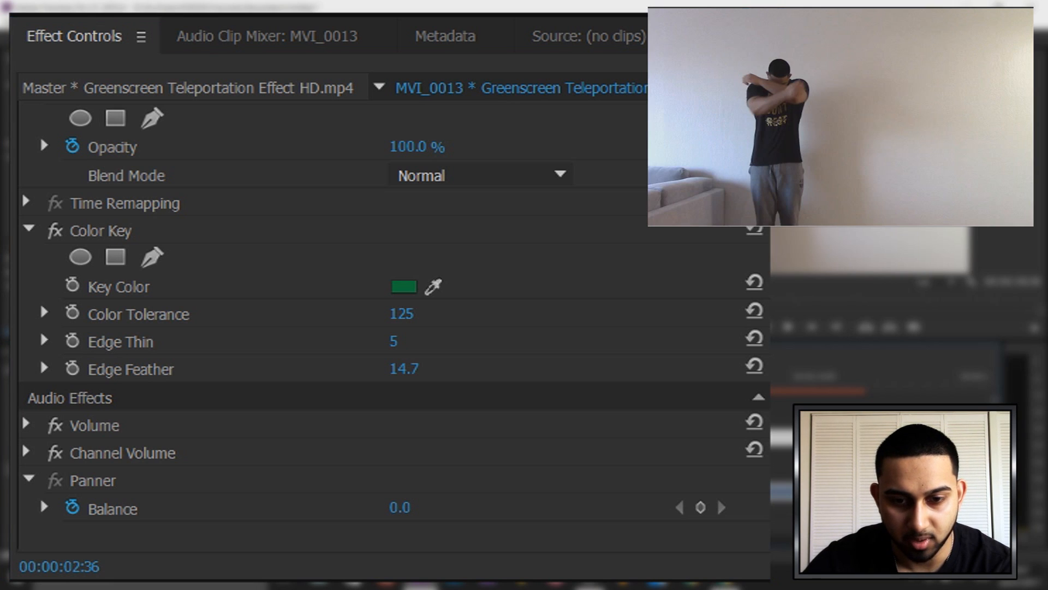
# Set the teleportation effect clip's horizontal position to 685 so it covers the person, and play back the overlay
pyautogui.moveTo(570, 376); pyautogui.dragTo(554, 377)
pyautogui.press('space')
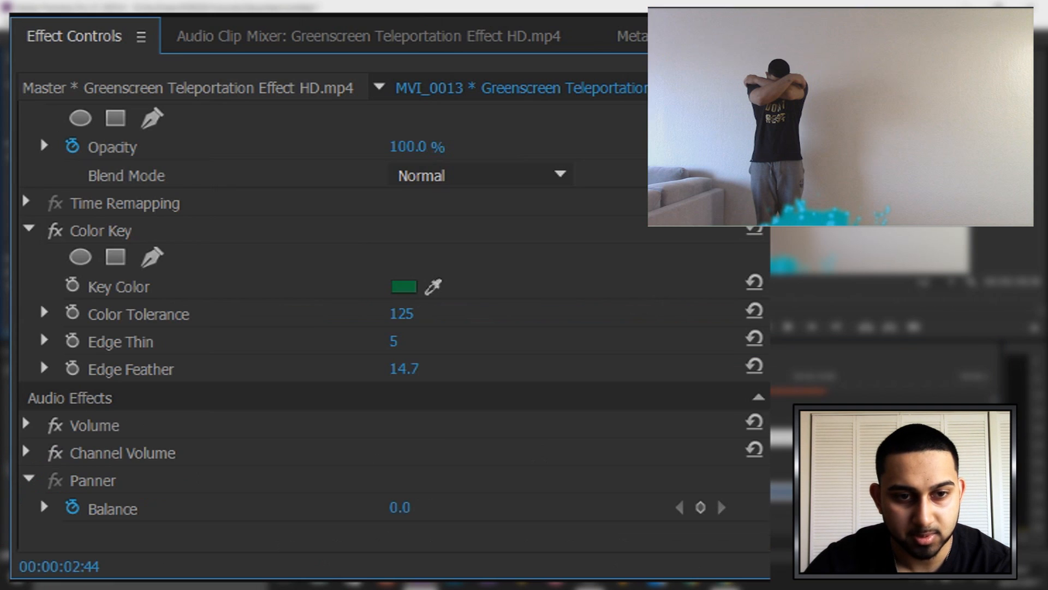
pyautogui.scroll(5, 627, 183)
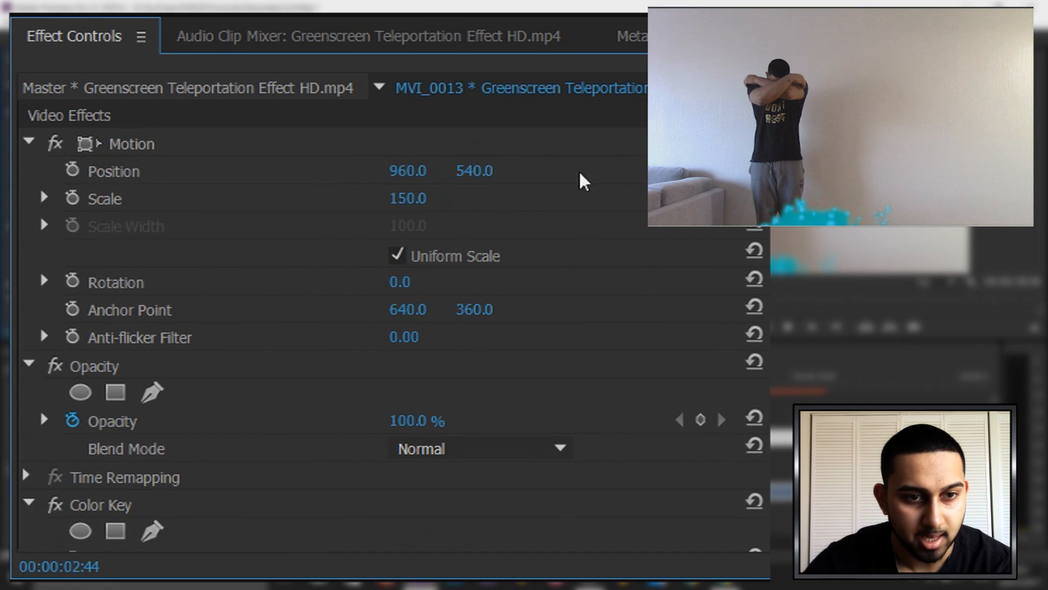
pyautogui.moveTo(408, 171); pyautogui.dragTo(324, 171)
pyautogui.moveTo(421, 376); pyautogui.dragTo(432, 376)
pyautogui.moveTo(408, 171); pyautogui.dragTo(341, 171)
pyautogui.press('space')
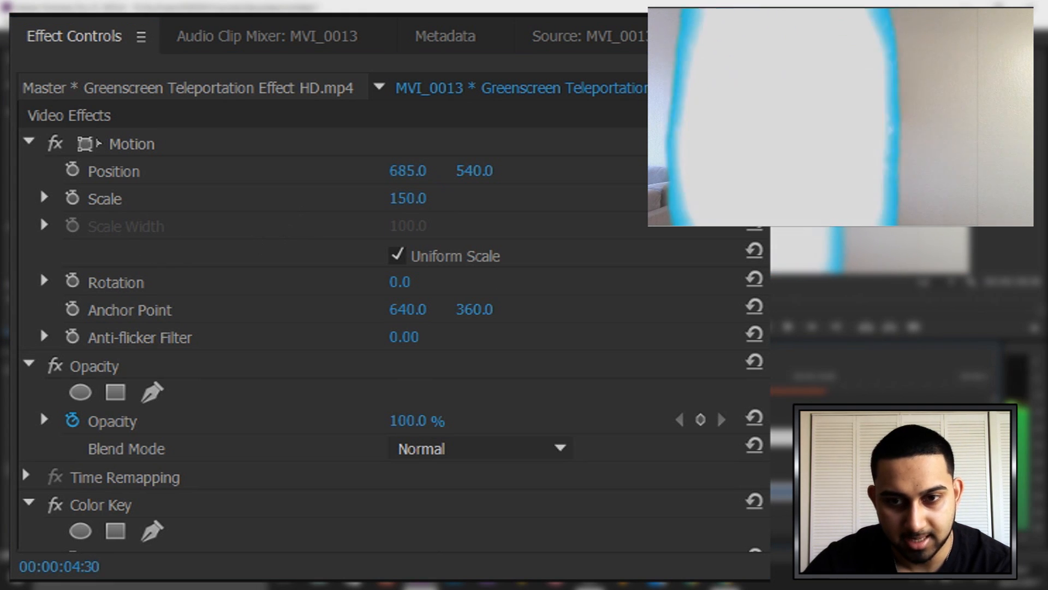
pyautogui.press('j')
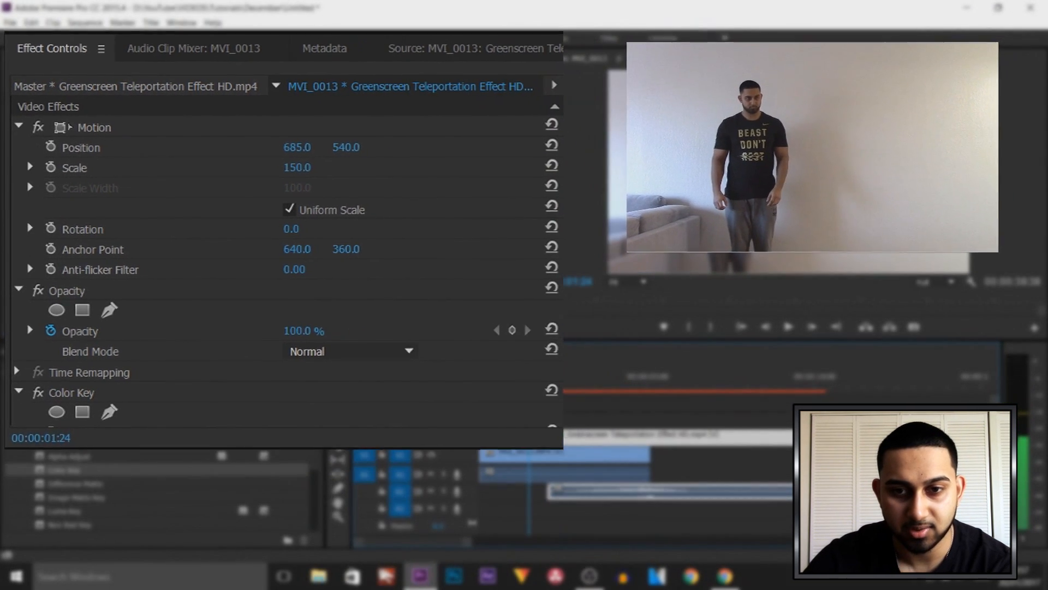
# Trim the end of the first MVI_0013.MP4 segment to 00:00:04:36, where the effect fully covers the person
pyautogui.moveTo(537, 390); pyautogui.dragTo(637, 395)
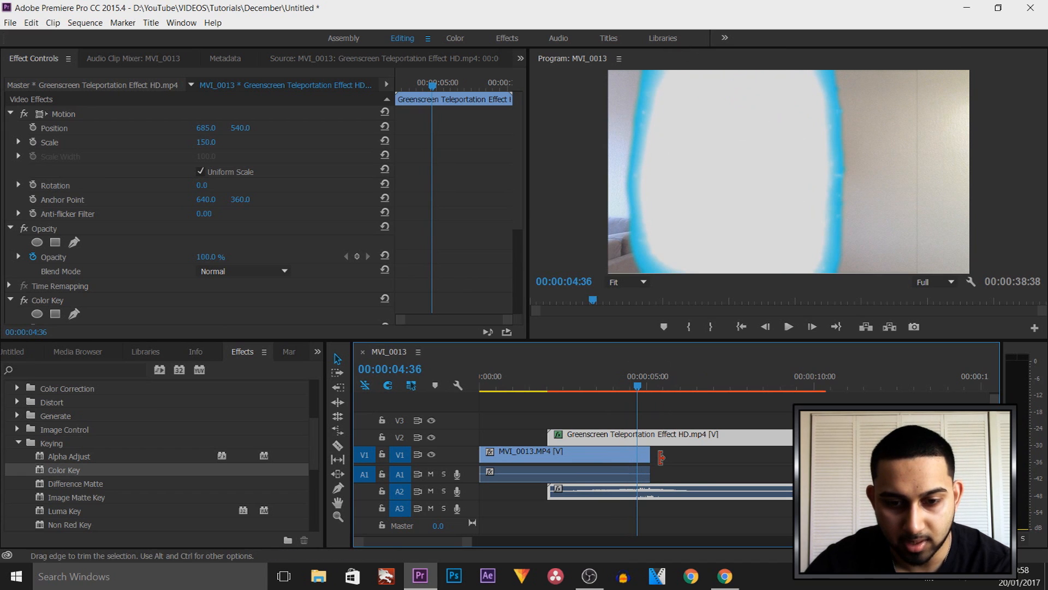
pyautogui.moveTo(649, 453); pyautogui.dragTo(637, 453)
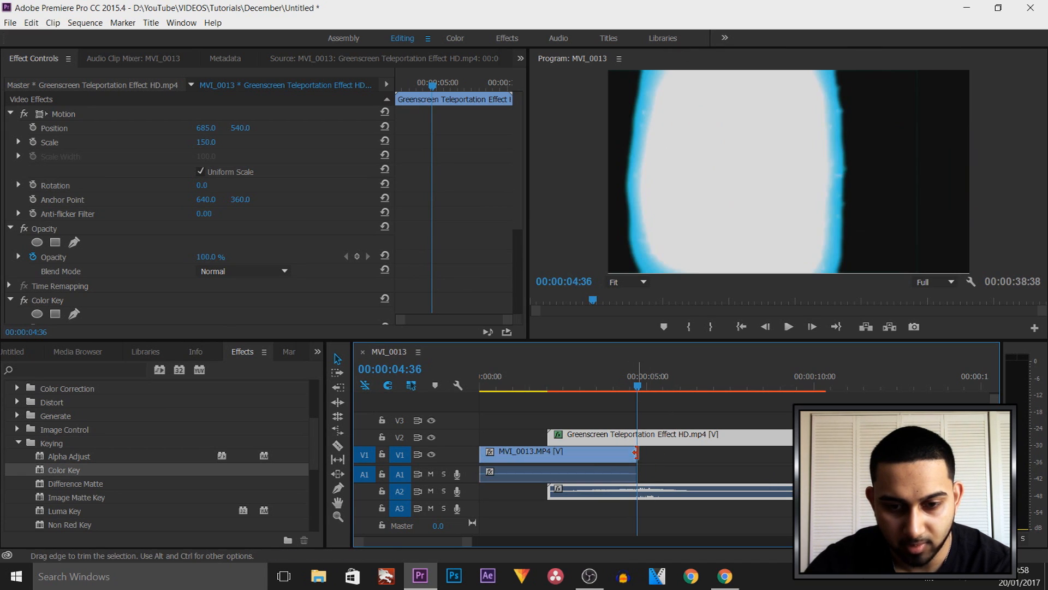
pyautogui.moveTo(640, 391)
pyautogui.mouseDown()
pyautogui.moveTo(667, 388)
pyautogui.moveTo(642, 392)
pyautogui.mouseUp()
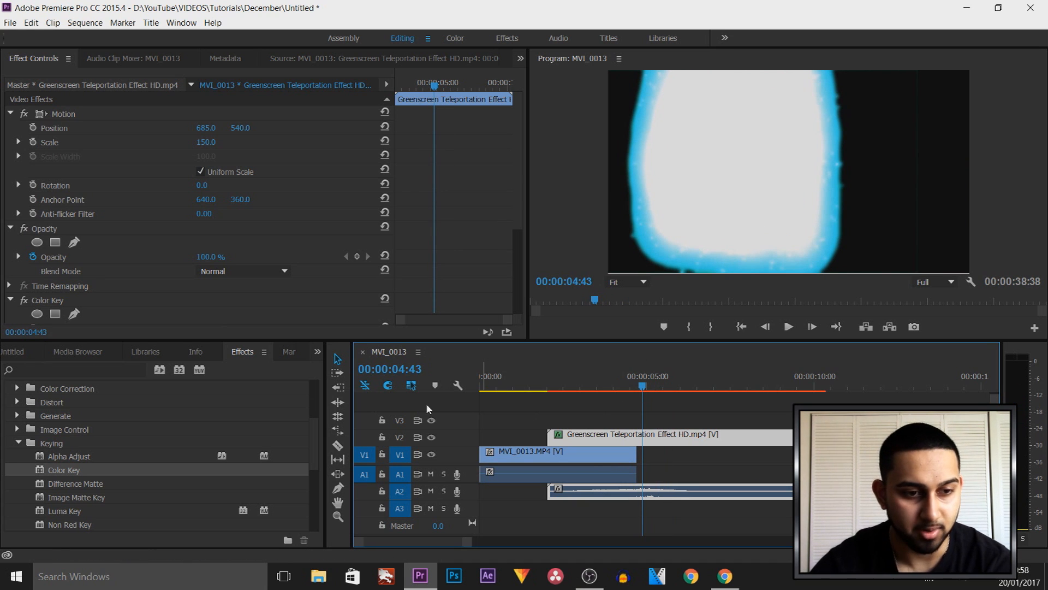
# Import Background.jpg into the project and move the existing video clips up one track each, leaving V1 empty
pyautogui.click(8, 354)
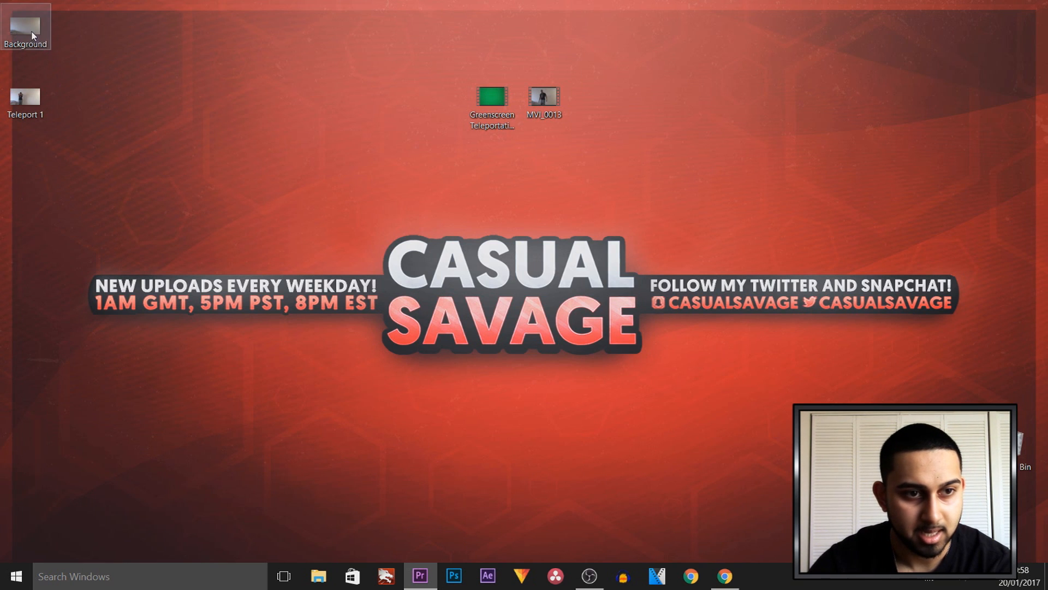
pyautogui.moveTo(32, 32); pyautogui.dragTo(266, 528)
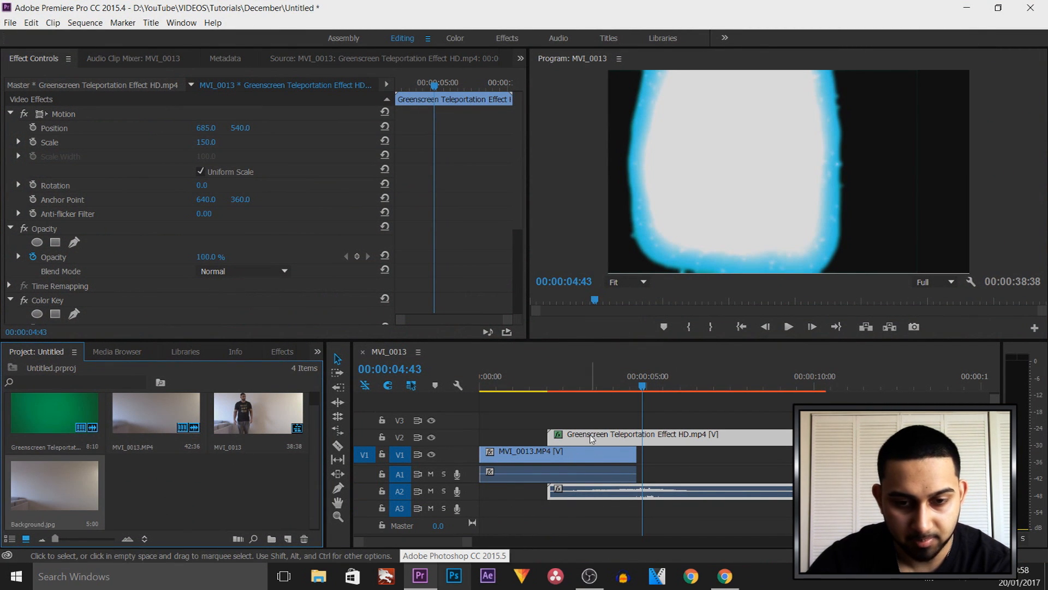
pyautogui.moveTo(532, 421); pyautogui.dragTo(597, 459)
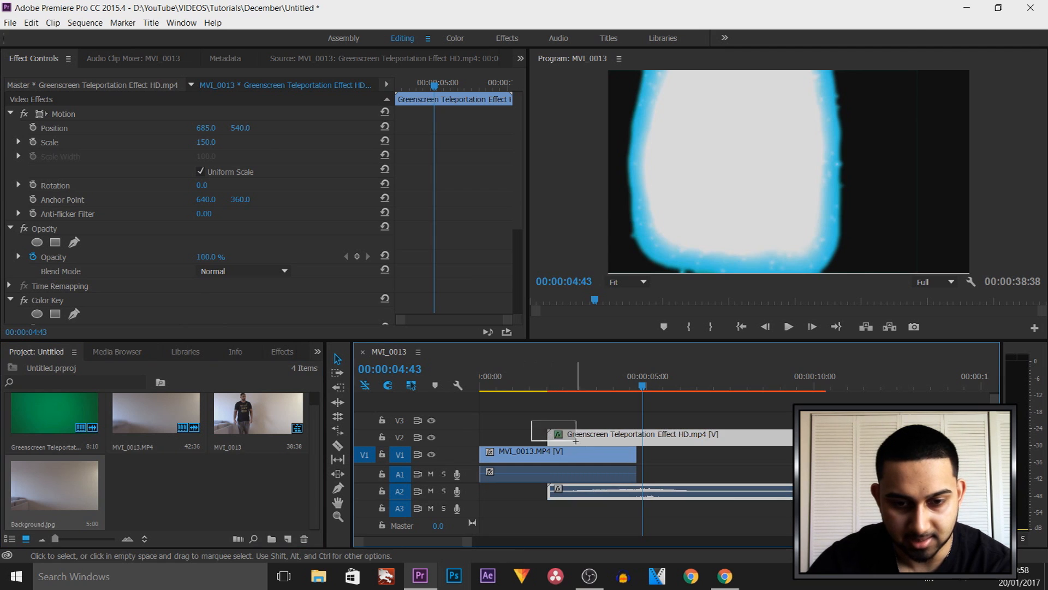
pyautogui.moveTo(606, 297); pyautogui.dragTo(605, 235)
pyautogui.click(608, 196)
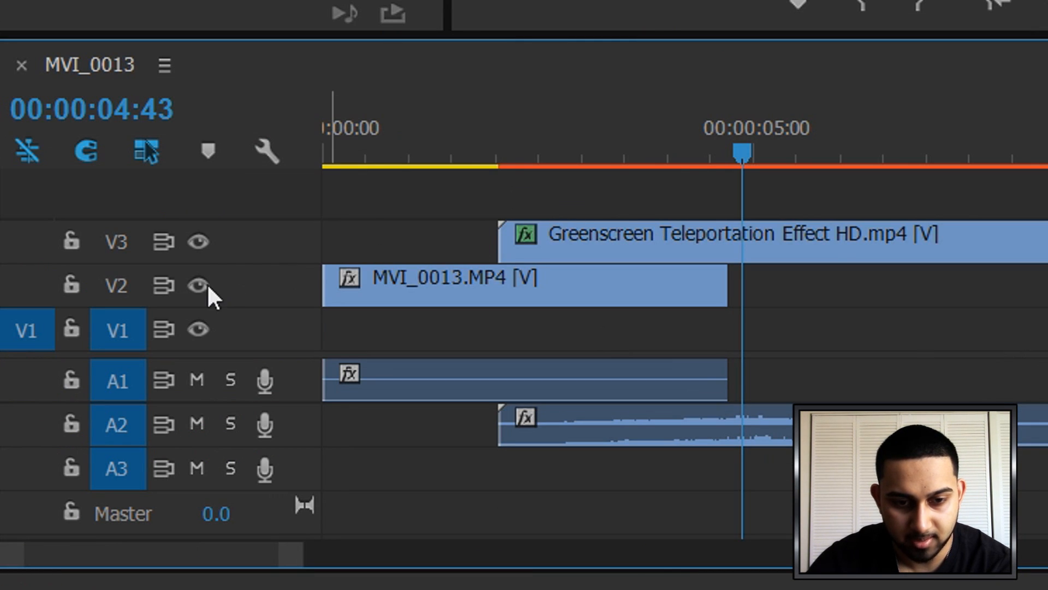
# Place Background.jpg on V1 from the start of the teleportation effect and extend it well past the effect's end
pyautogui.moveTo(758, 155); pyautogui.dragTo(657, 172)
pyautogui.moveTo(55, 486); pyautogui.dragTo(555, 466)
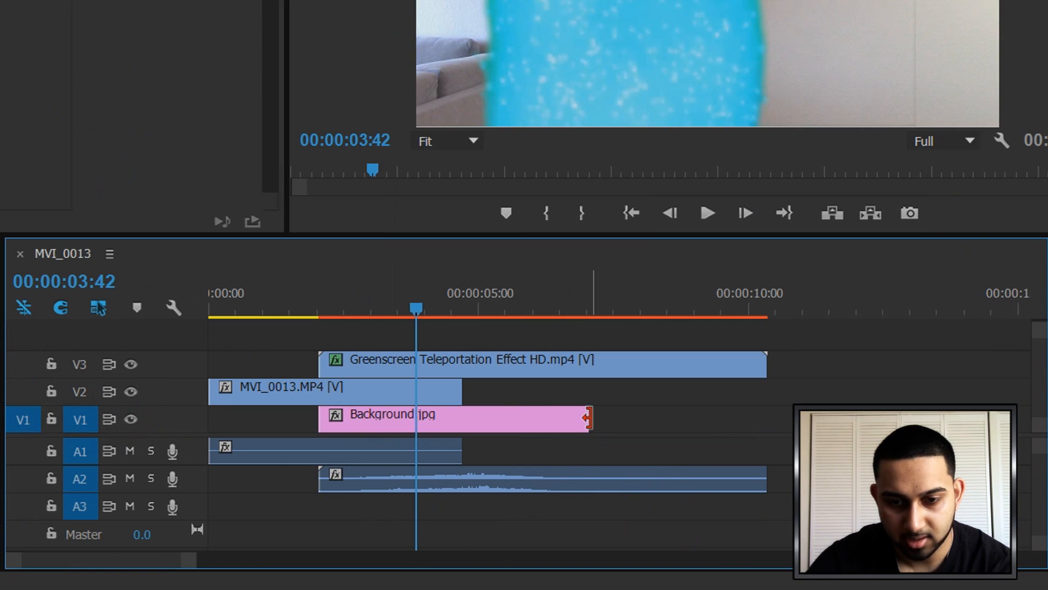
pyautogui.moveTo(587, 419); pyautogui.dragTo(1029, 402)
pyautogui.moveTo(1029, 402); pyautogui.dragTo(1029, 401)
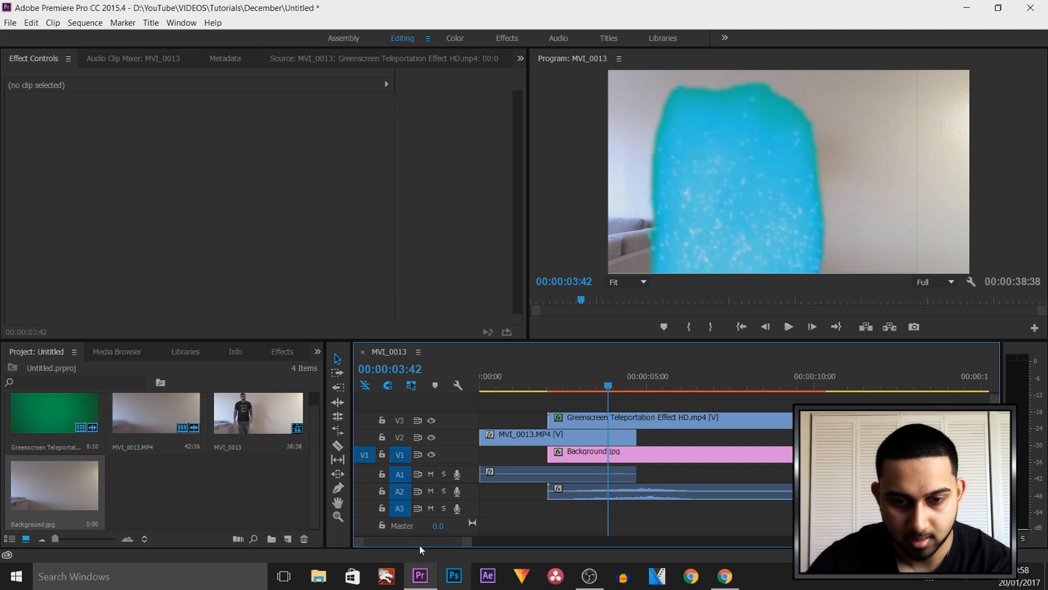
# Play the sequence from the start and trim the end of the teleportation effect clip to about 6 seconds
pyautogui.moveTo(607, 385); pyautogui.dragTo(476, 391)
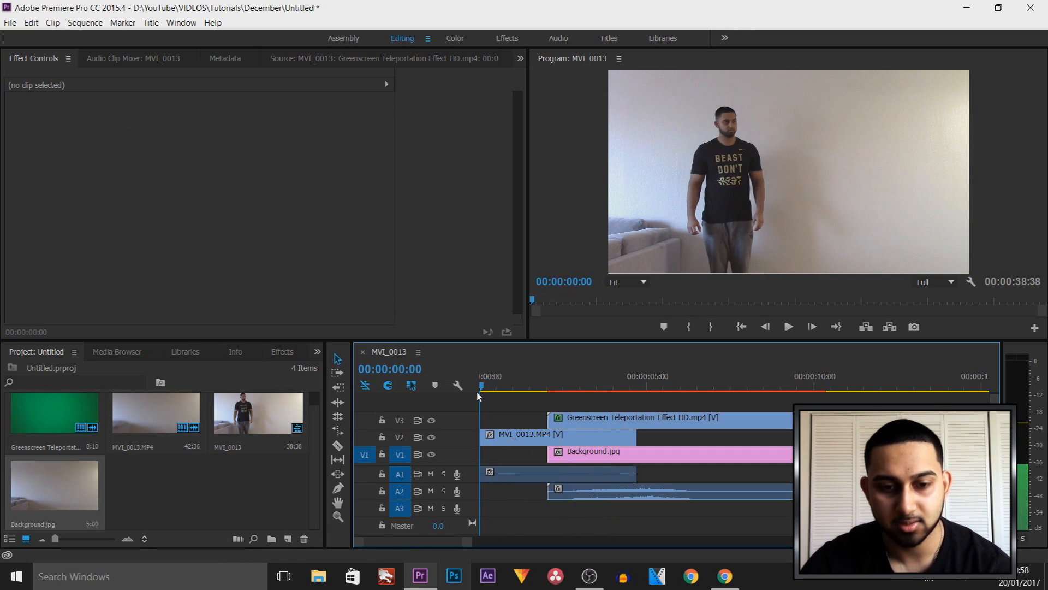
pyautogui.press('space')
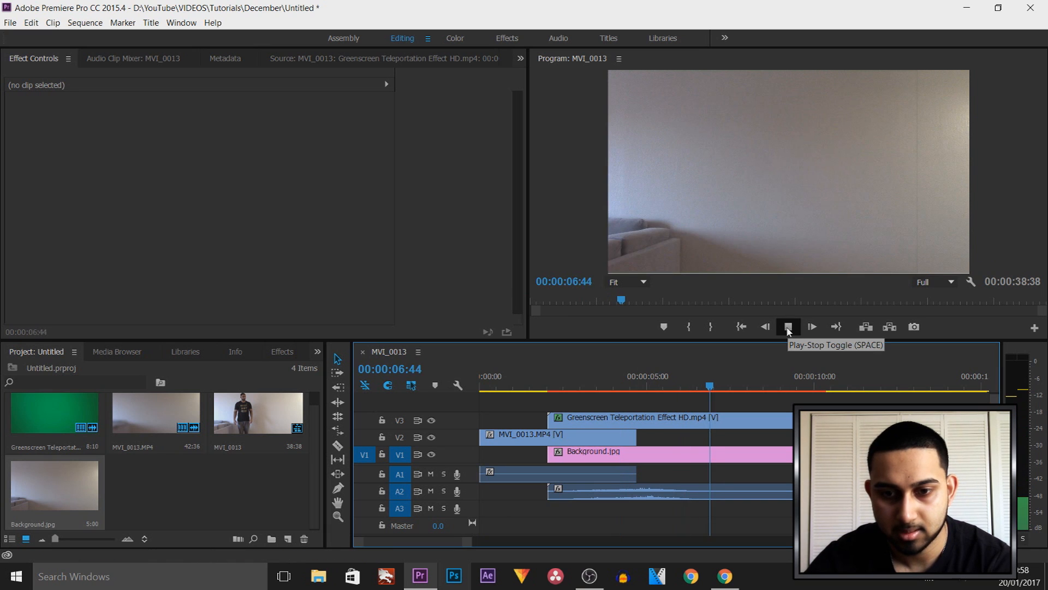
pyautogui.click(788, 327)
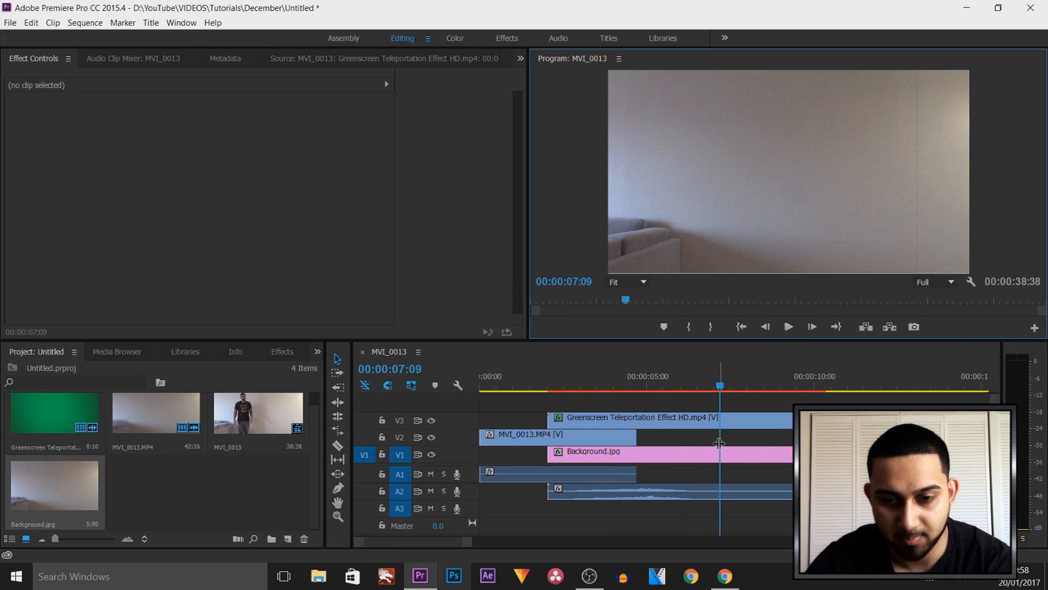
pyautogui.moveTo(823, 420); pyautogui.dragTo(703, 418)
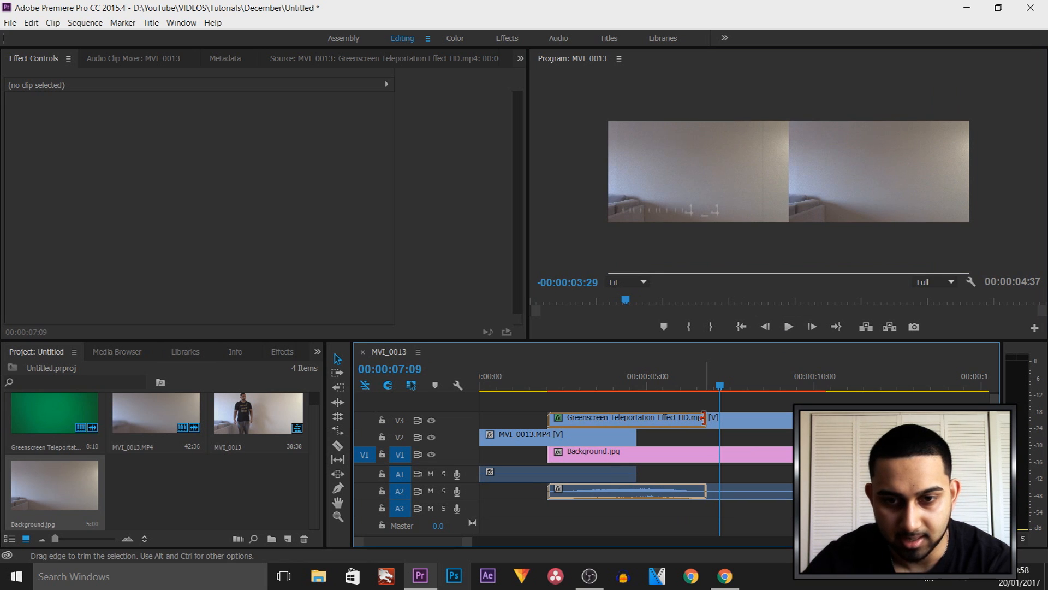
pyautogui.moveTo(670, 399); pyautogui.dragTo(684, 398)
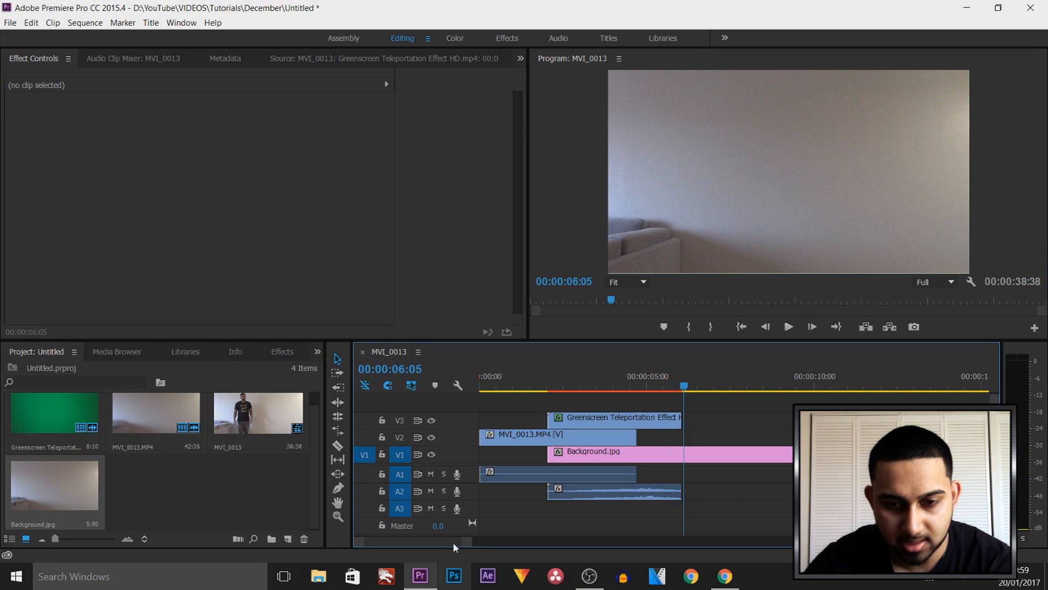
# Move the second MVI_0013.MP4 segment on V2 above Background.jpg so that it starts at about 8 seconds
pyautogui.moveTo(454, 542); pyautogui.dragTo(464, 542)
pyautogui.moveTo(748, 455); pyautogui.dragTo(521, 441)
pyautogui.moveTo(439, 543); pyautogui.dragTo(413, 547)
pyautogui.moveTo(927, 435)
pyautogui.mouseDown()
pyautogui.moveTo(712, 435)
pyautogui.moveTo(913, 435)
pyautogui.mouseUp()
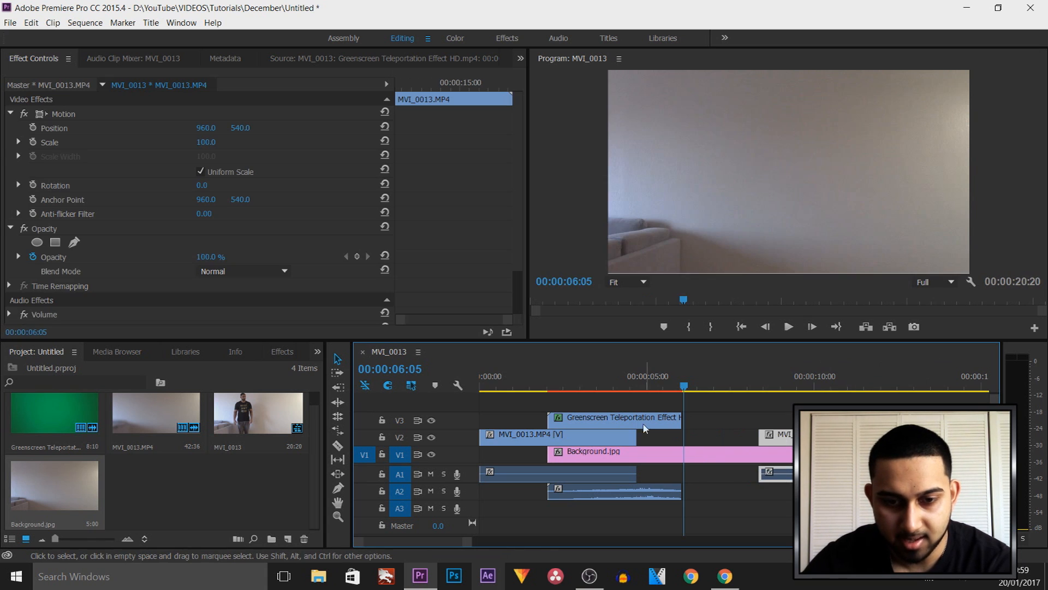
# Duplicate the teleportation effect clip on V3 at about 7 seconds, and place the playhead at 00:00:08:01
pyautogui.click(642, 423)
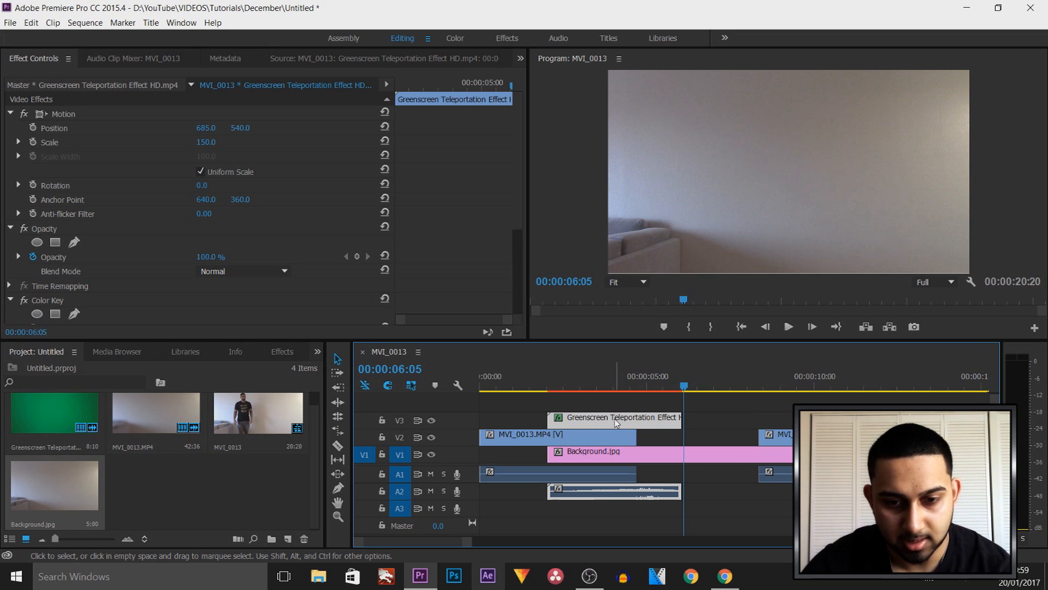
pyautogui.moveTo(622, 420); pyautogui.dragTo(788, 419)
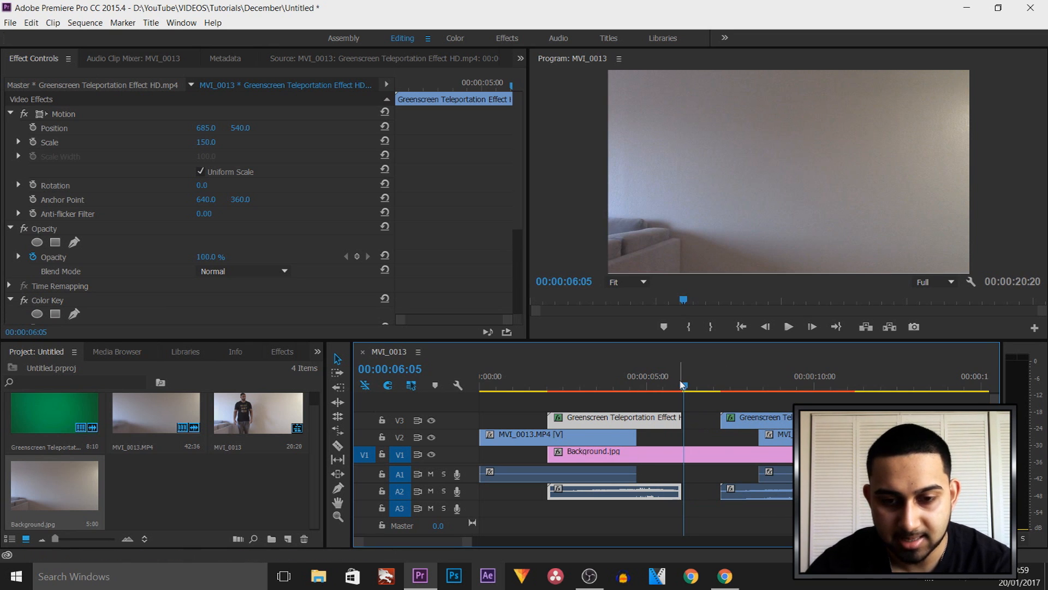
pyautogui.moveTo(687, 387); pyautogui.dragTo(749, 401)
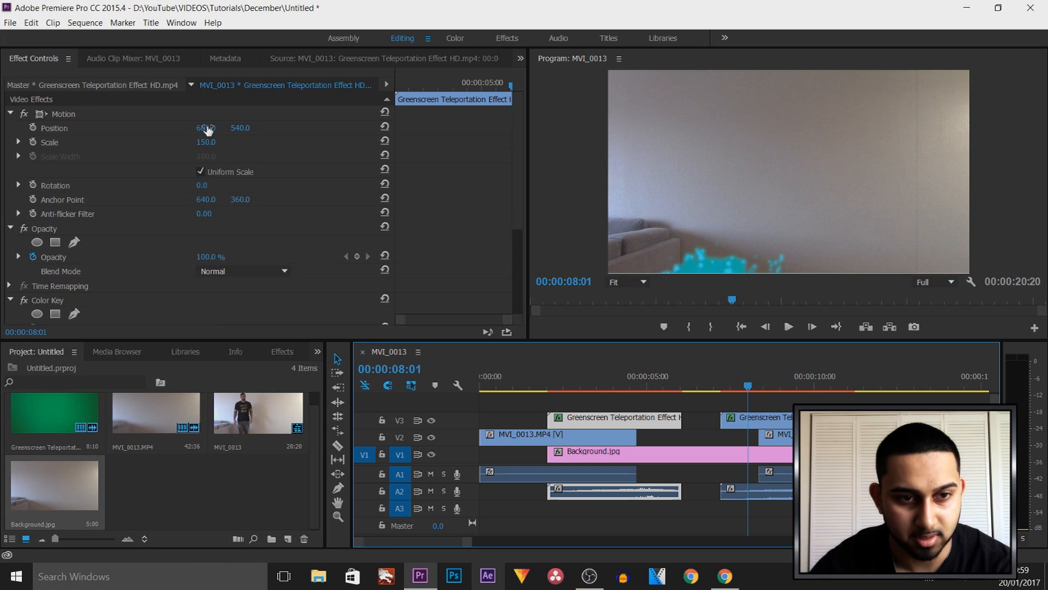
# Shift the copied teleportation effect horizontally in its Motion settings to cover the person at the right of the frame
pyautogui.moveTo(206, 129); pyautogui.dragTo(159, 129)
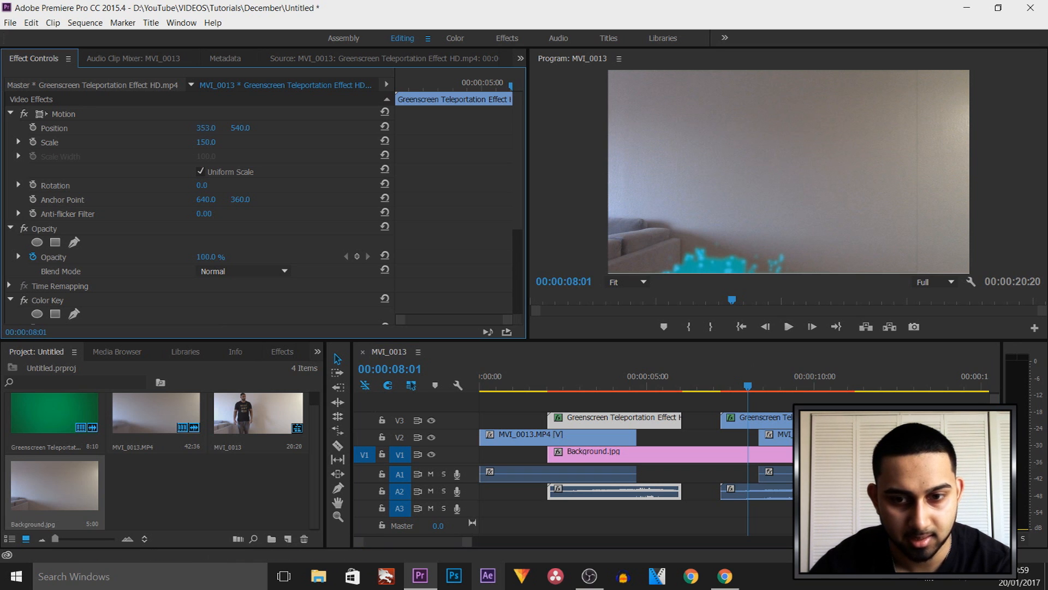
pyautogui.doubleClick(742, 421)
pyautogui.click(516, 60)
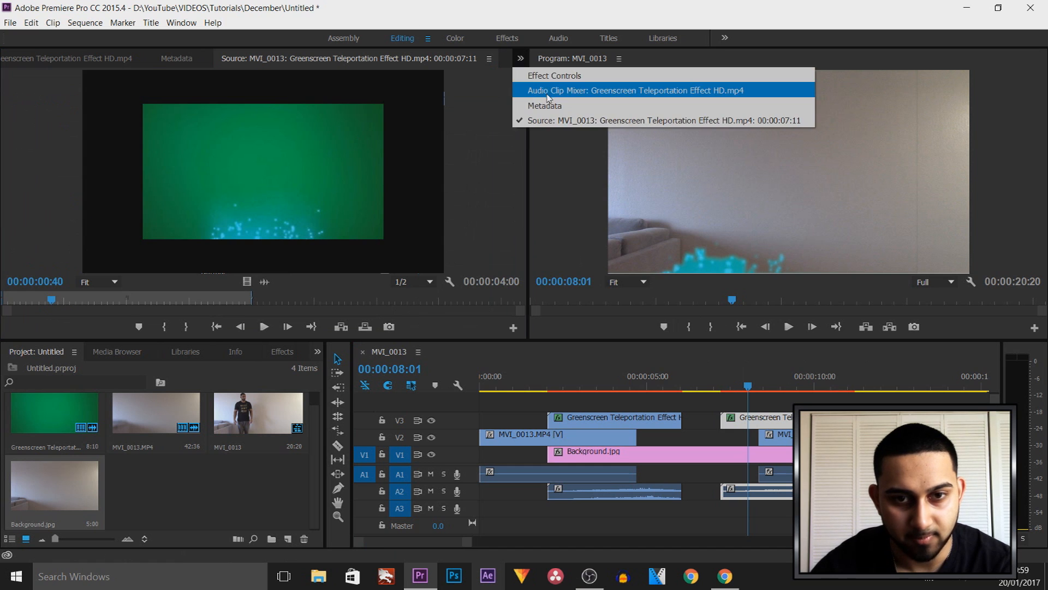
pyautogui.click(557, 80)
pyautogui.moveTo(207, 134); pyautogui.dragTo(778, 398)
pyautogui.click(768, 386)
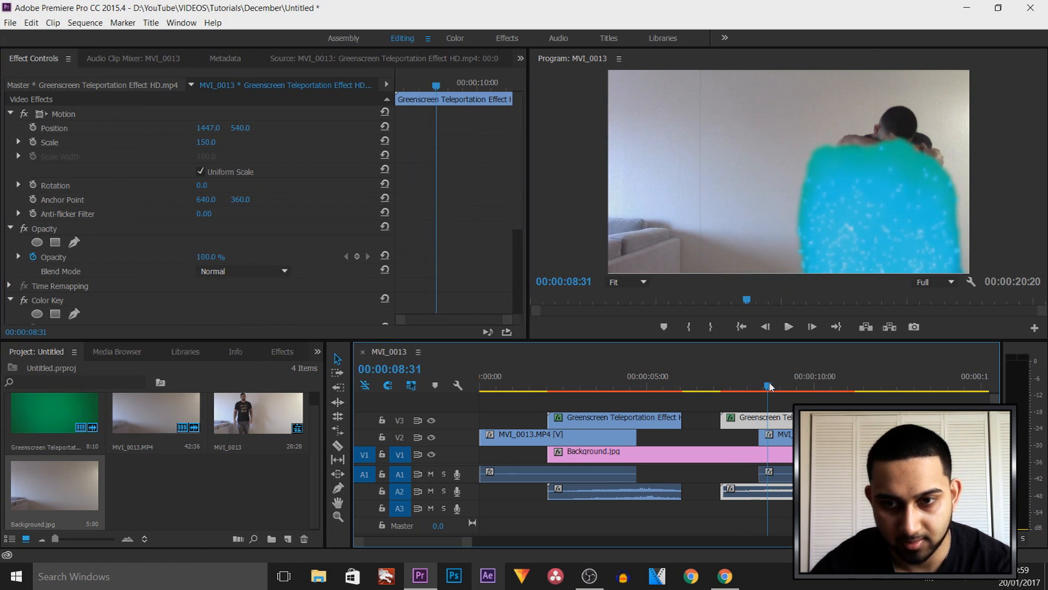
pyautogui.moveTo(210, 130); pyautogui.dragTo(235, 131)
# Move the copied effect earlier to about 6.3 seconds and make the second MVI_0013.MP4 segment start at 00:00:08:44
pyautogui.moveTo(768, 388); pyautogui.dragTo(701, 387)
pyautogui.moveTo(741, 419); pyautogui.dragTo(775, 399)
pyautogui.moveTo(800, 438); pyautogui.dragTo(832, 437)
pyautogui.moveTo(775, 387); pyautogui.dragTo(870, 391)
pyautogui.moveTo(801, 403); pyautogui.dragTo(777, 391)
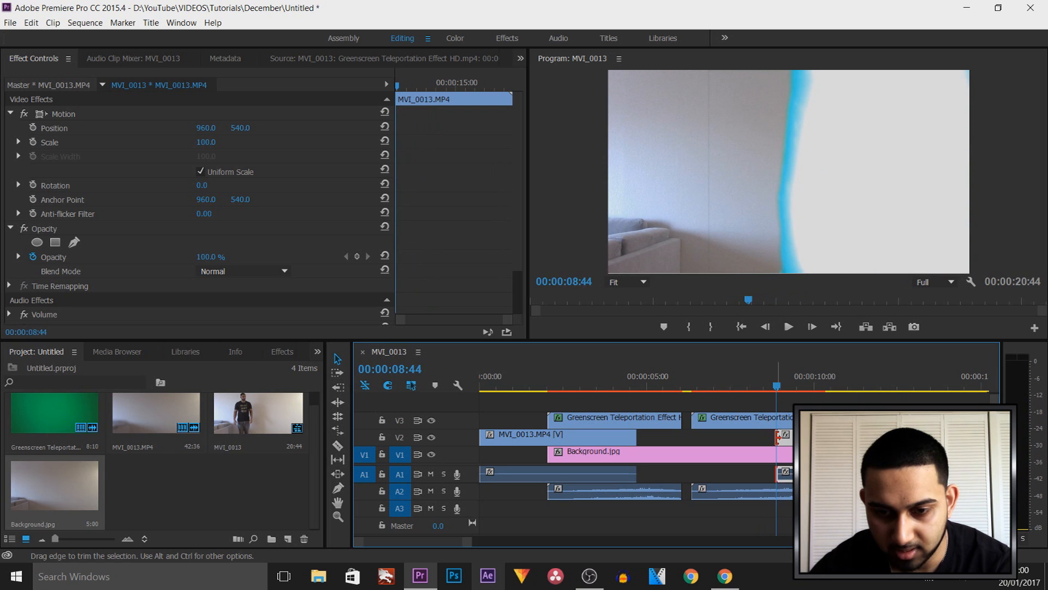
pyautogui.moveTo(778, 437); pyautogui.dragTo(792, 437)
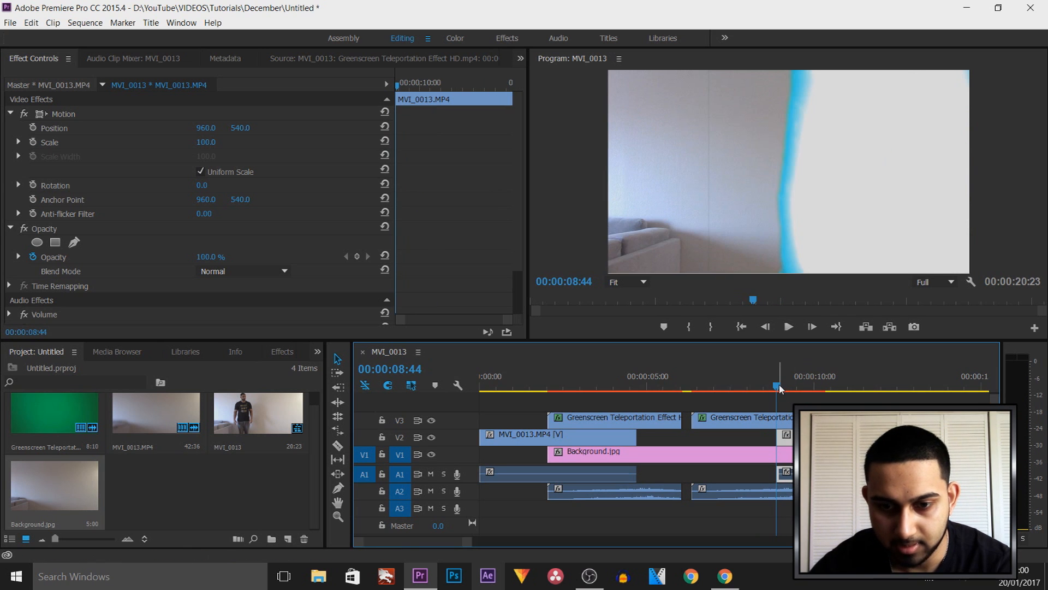
# Play the sequence from the beginning to review both teleportations
pyautogui.press('Home')
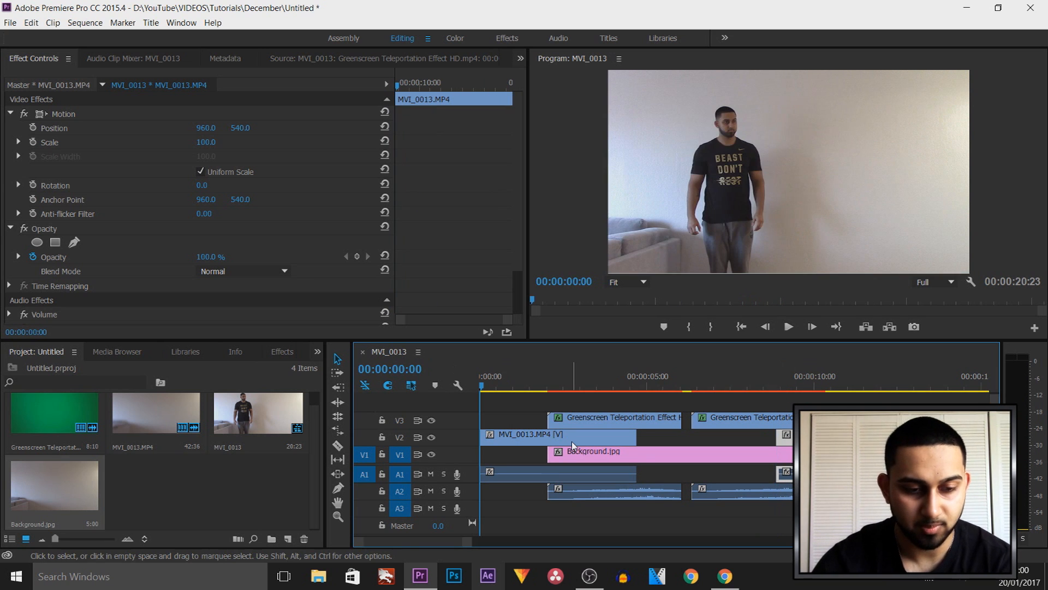
pyautogui.press('space')
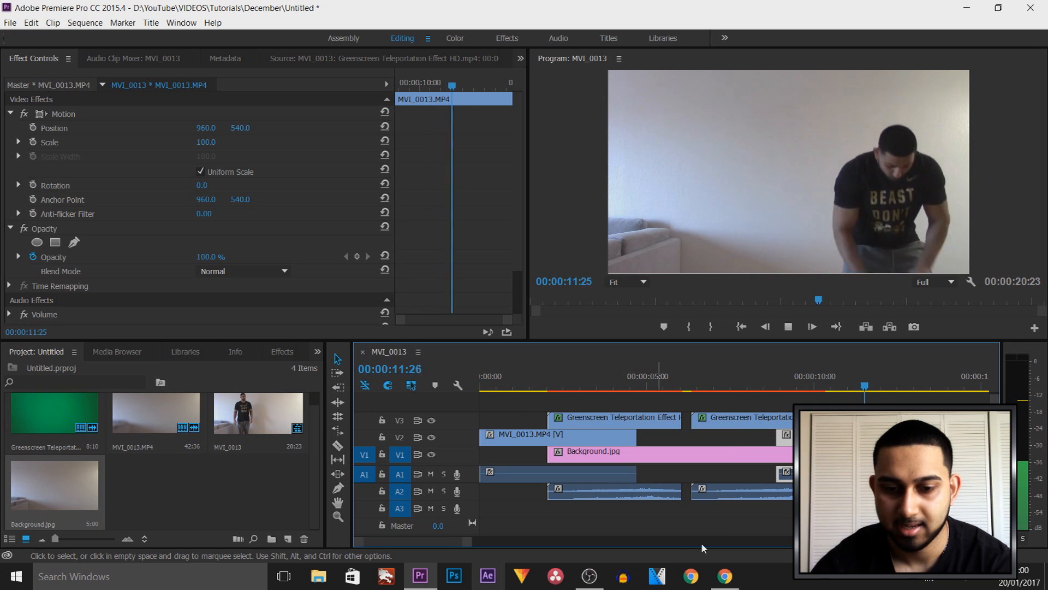
pyautogui.moveTo(470, 541); pyautogui.dragTo(539, 544)
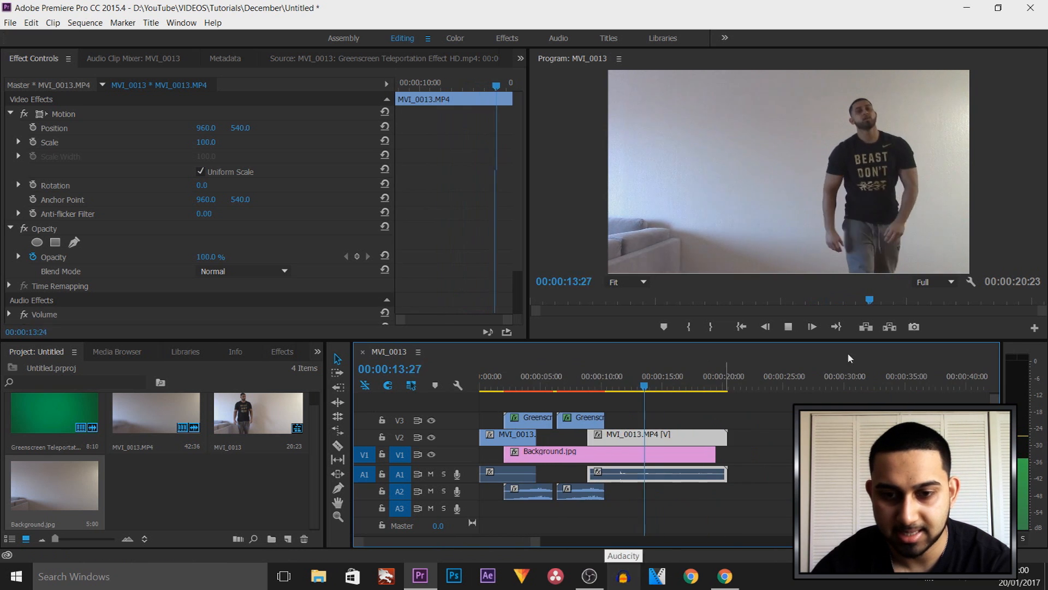
pyautogui.click(789, 326)
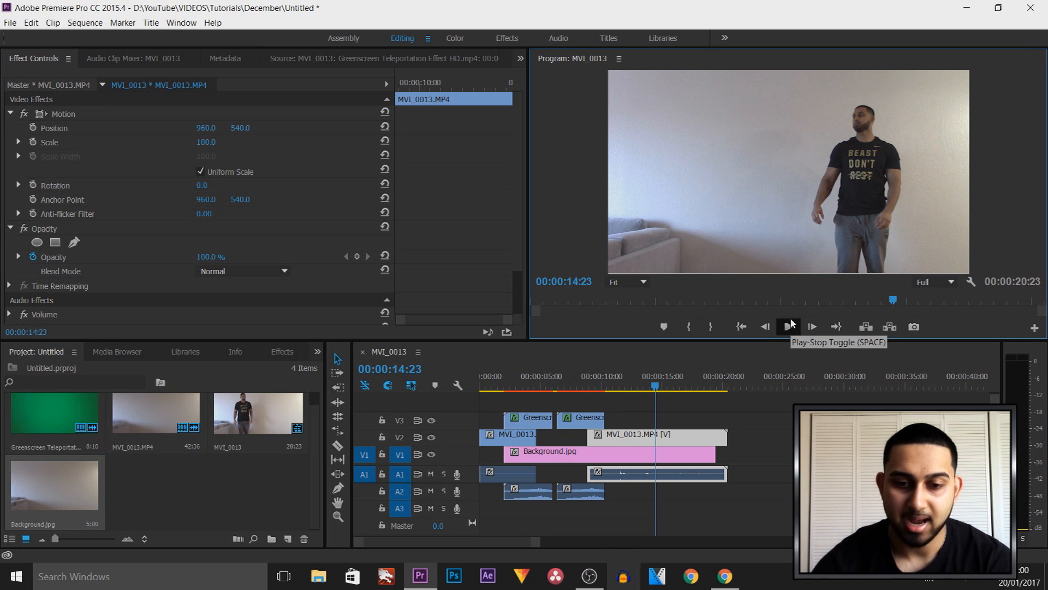
# Move the first teleportation effect clip aside to V4 at about 19 seconds and scrub through the uncovered first segment around 00:00:04:27
pyautogui.moveTo(654, 390); pyautogui.dragTo(530, 386)
pyautogui.click(521, 442)
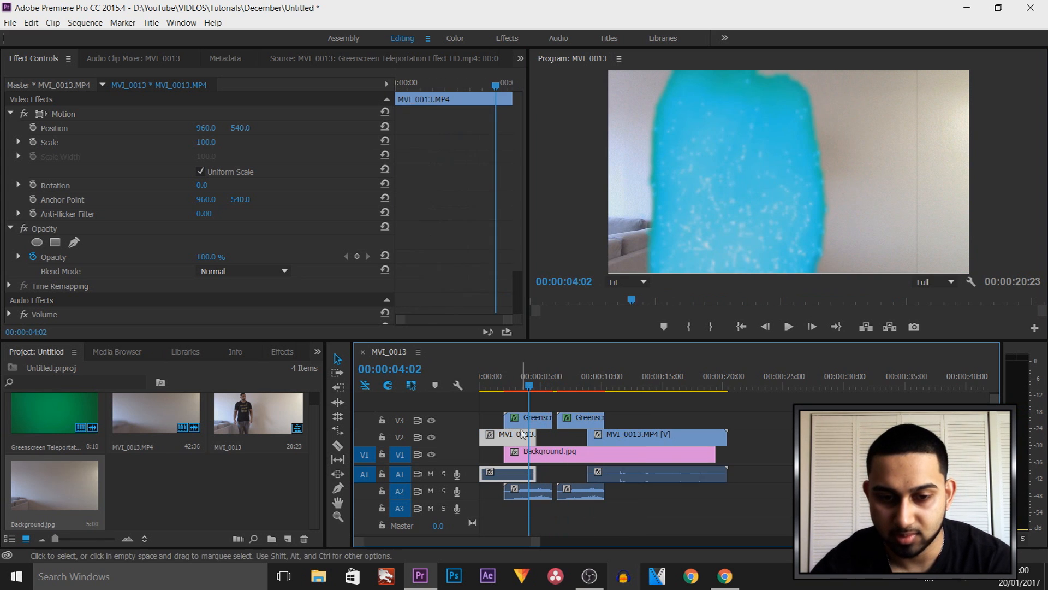
pyautogui.moveTo(537, 427); pyautogui.dragTo(739, 410)
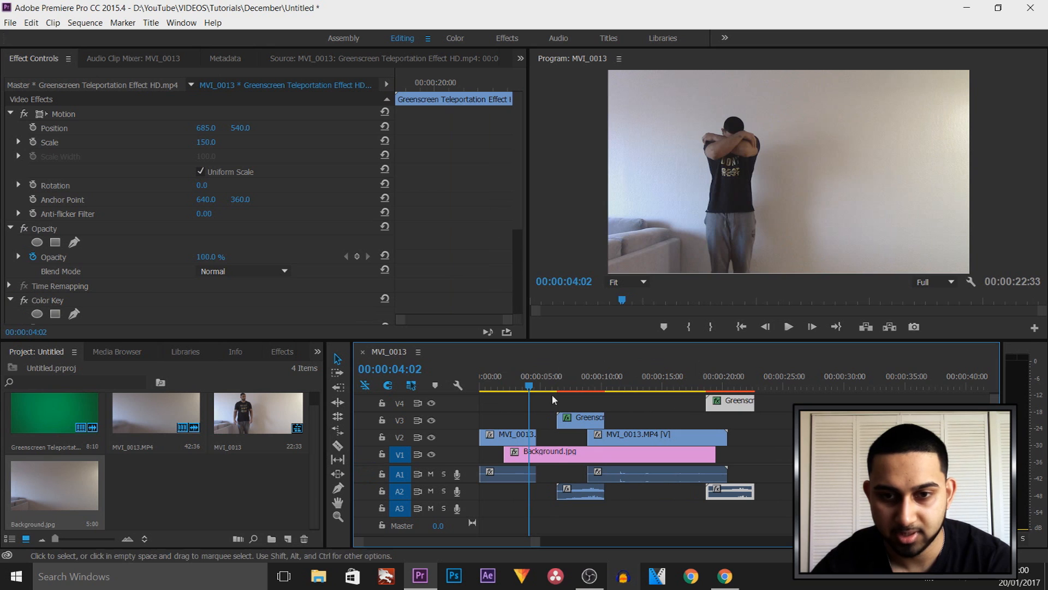
pyautogui.moveTo(530, 389); pyautogui.dragTo(534, 390)
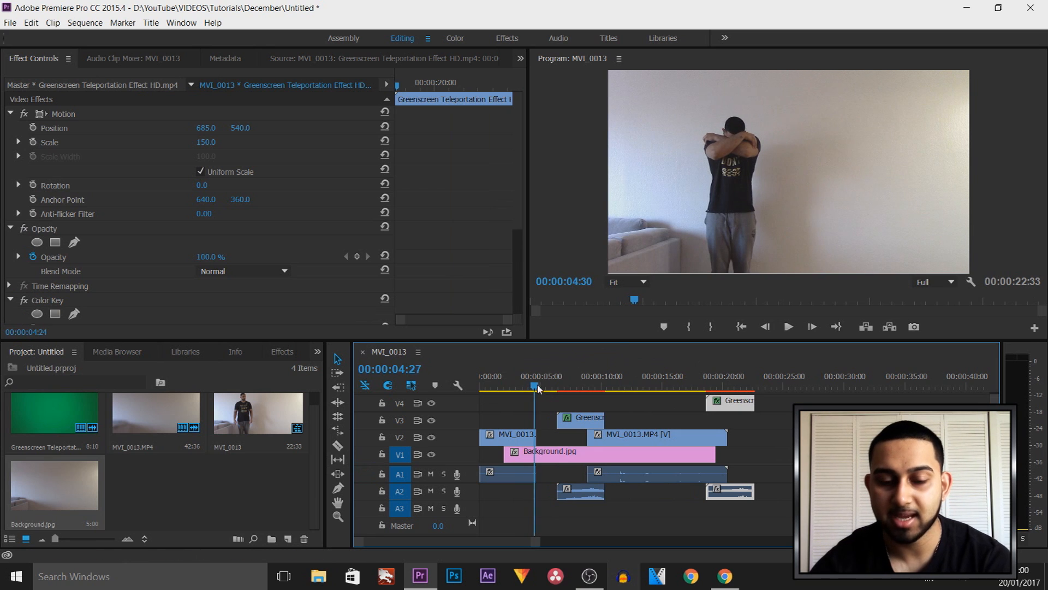